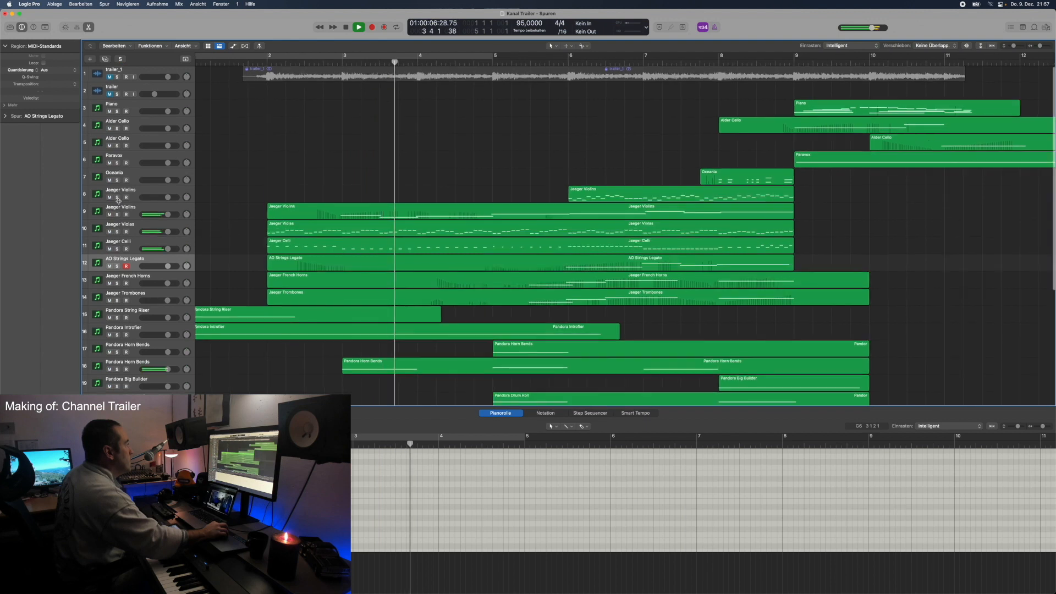
Solo the Jaeger Violas track, show its region's notes in the piano roll, and listen to it
key("space")
left_click(117, 231)
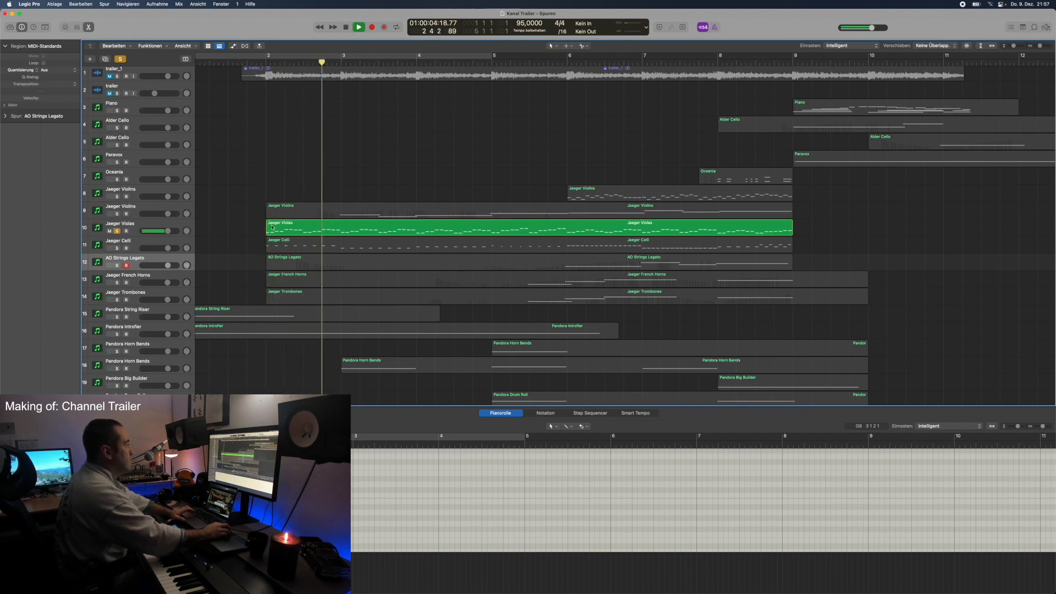
left_click(297, 230)
key("space")
Add Jaeger Celli to the solo and audition it together with the Jaeger Violas
left_click(117, 248)
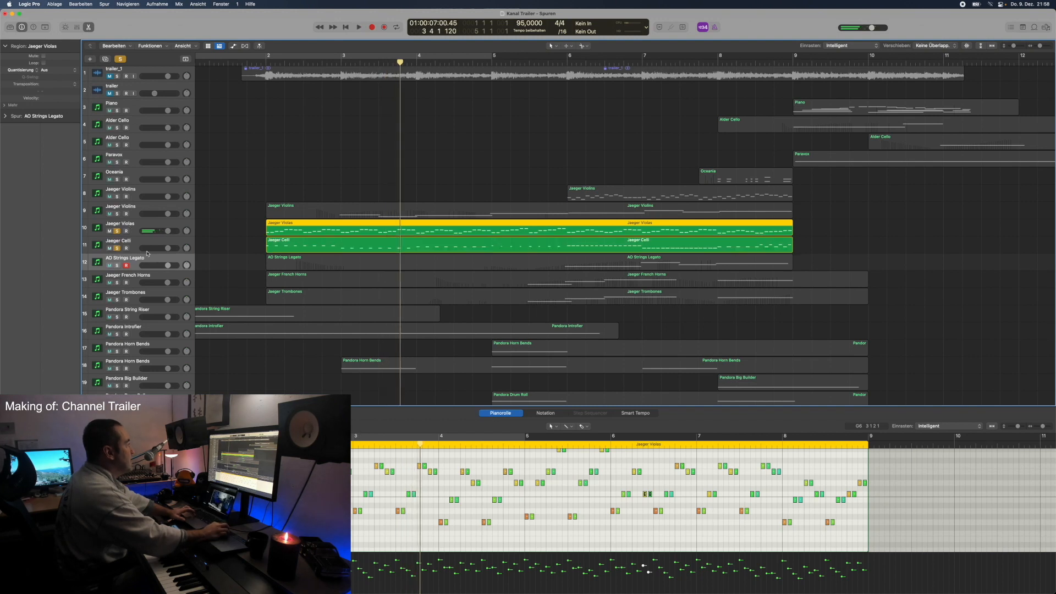
key("space")
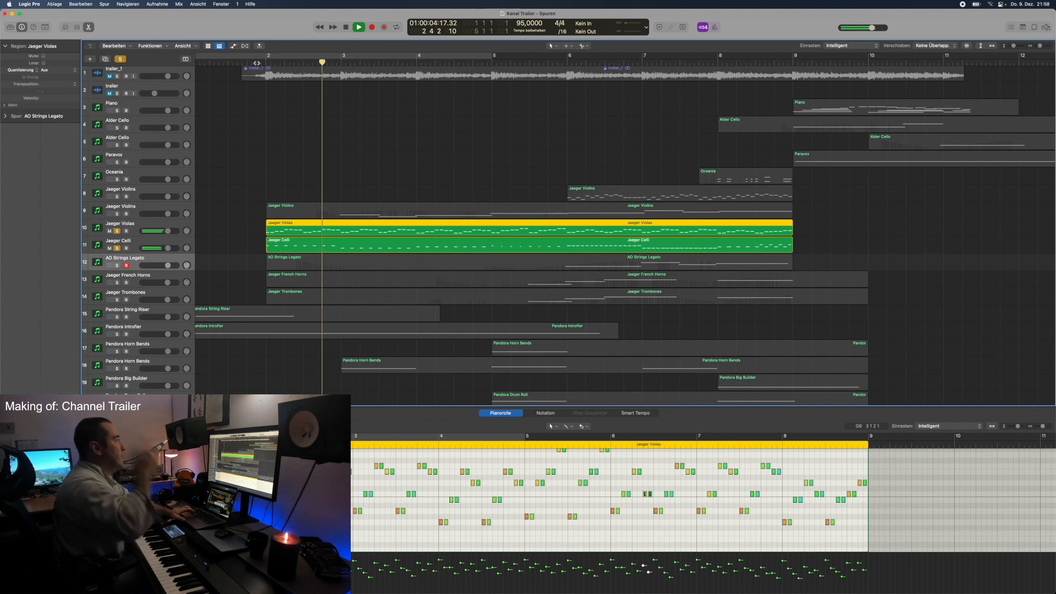
key("space")
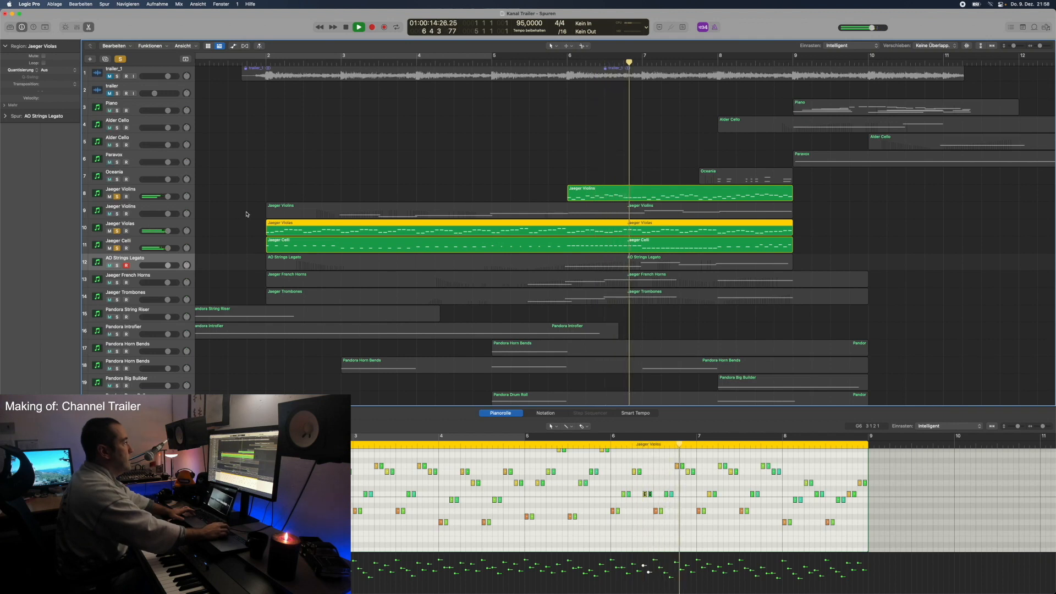
Take the violas and celli out of solo during playback to hear the track 8 Jaeger Violins alone
left_click(117, 231)
left_click(117, 248)
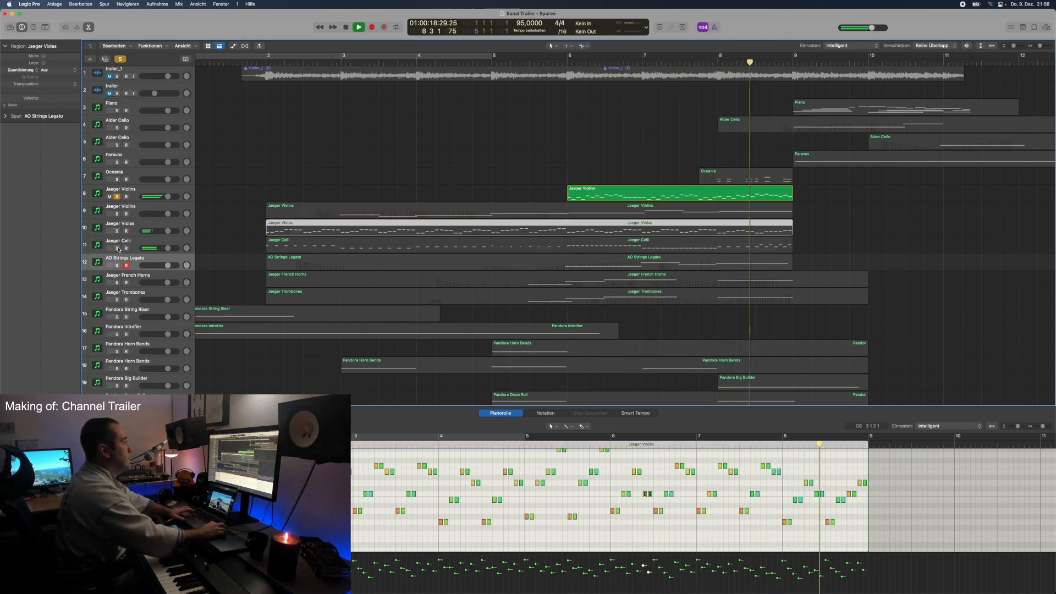
key("space")
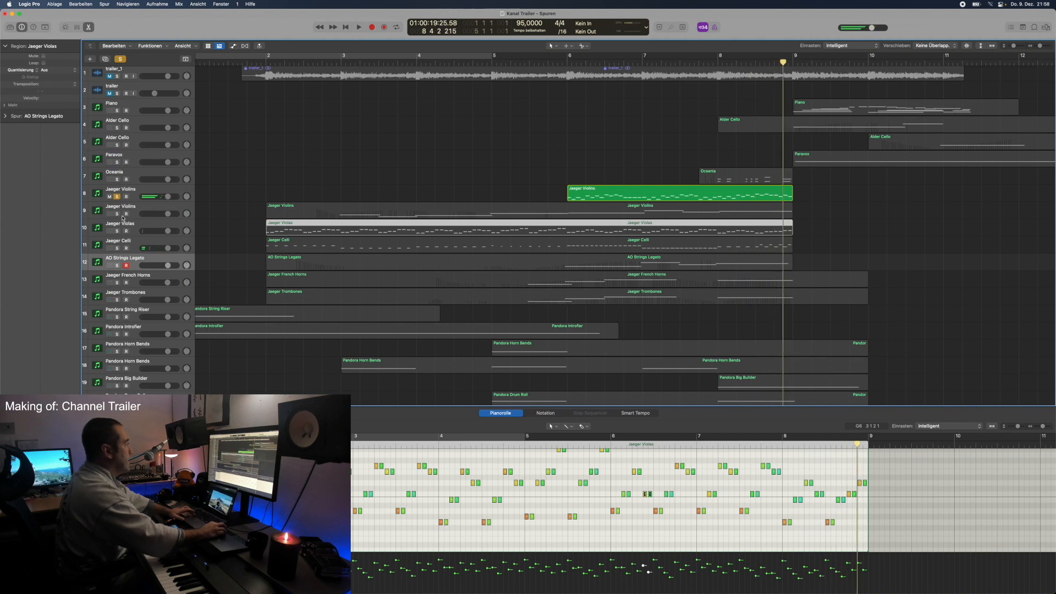
Switch the solo from the track 8 to the track 9 Jaeger Violins and listen to the long melody line
left_click(116, 214)
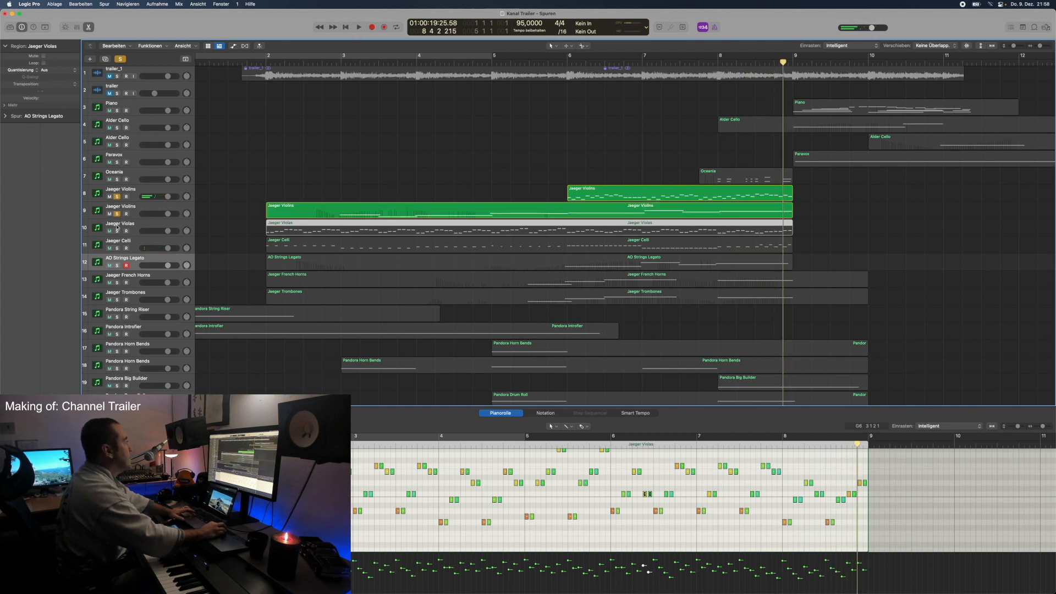
left_click(116, 197)
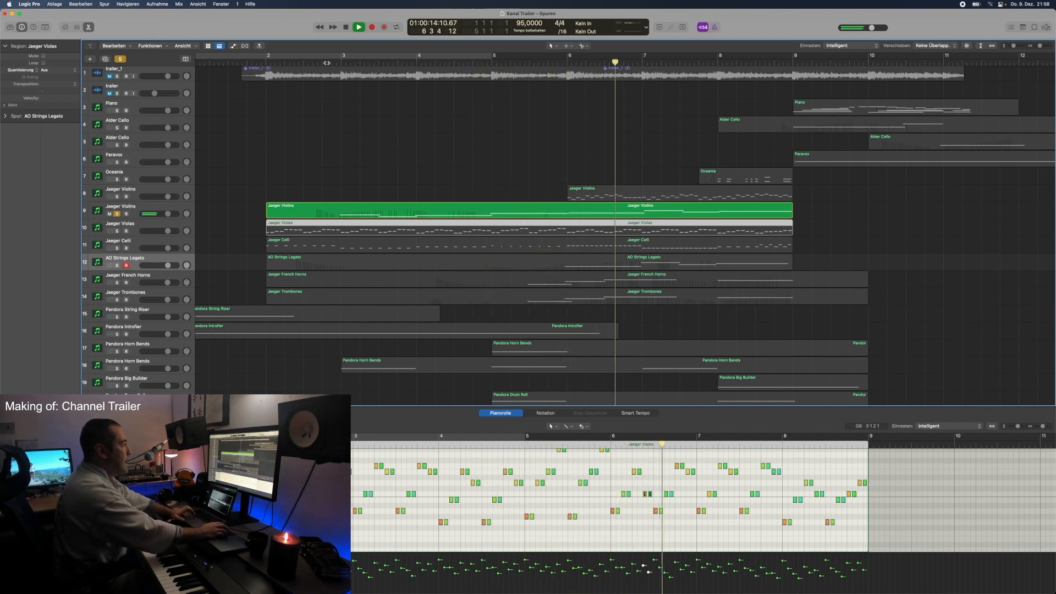
key("space")
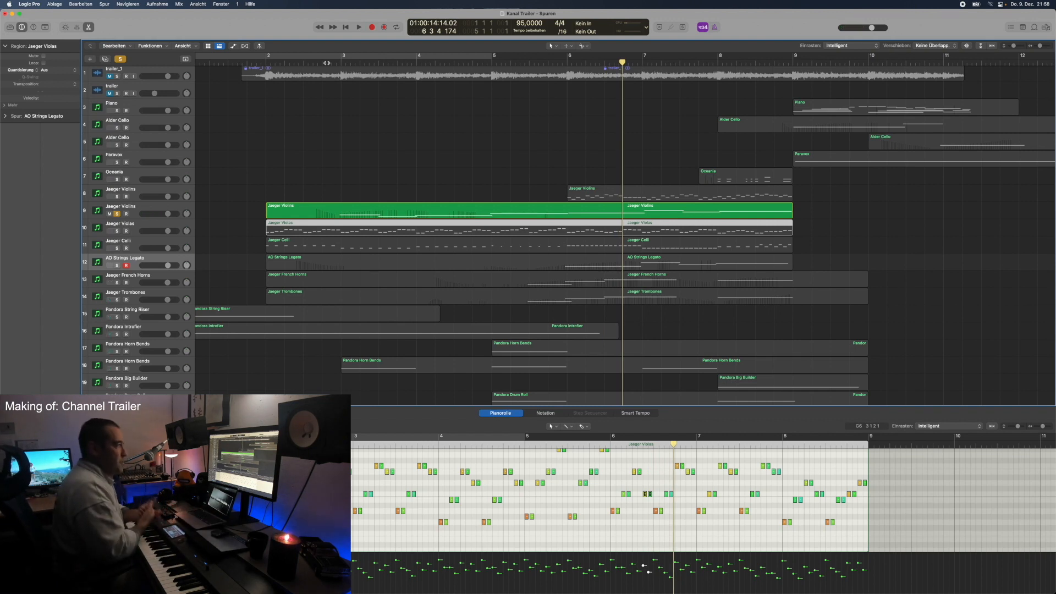
Switch the solo from the track 9 Jaeger Violins to AO Strings Legato and audition it from bar 5
left_click(117, 266)
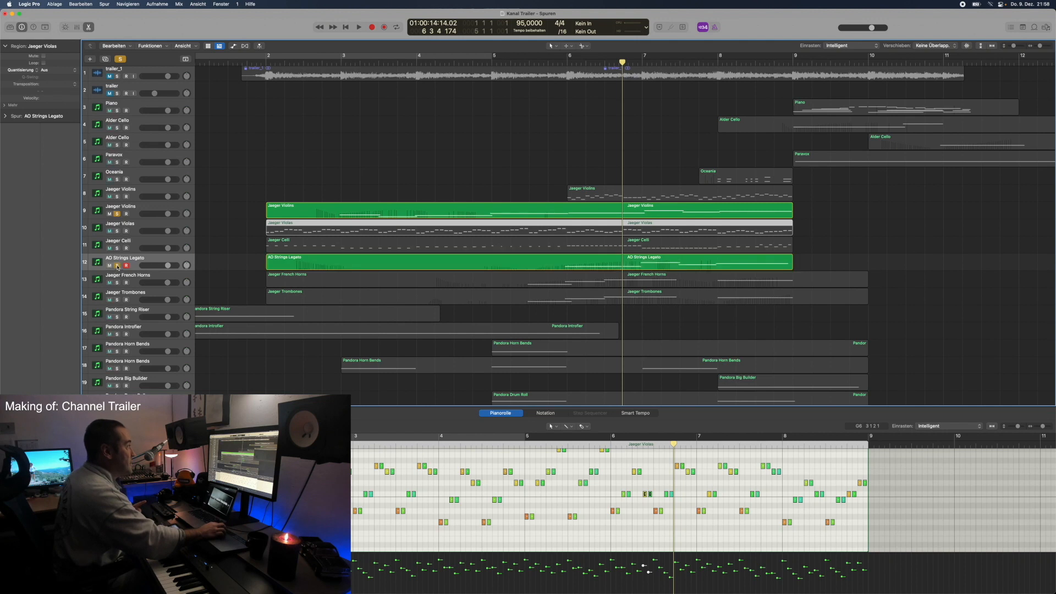
left_click(117, 214)
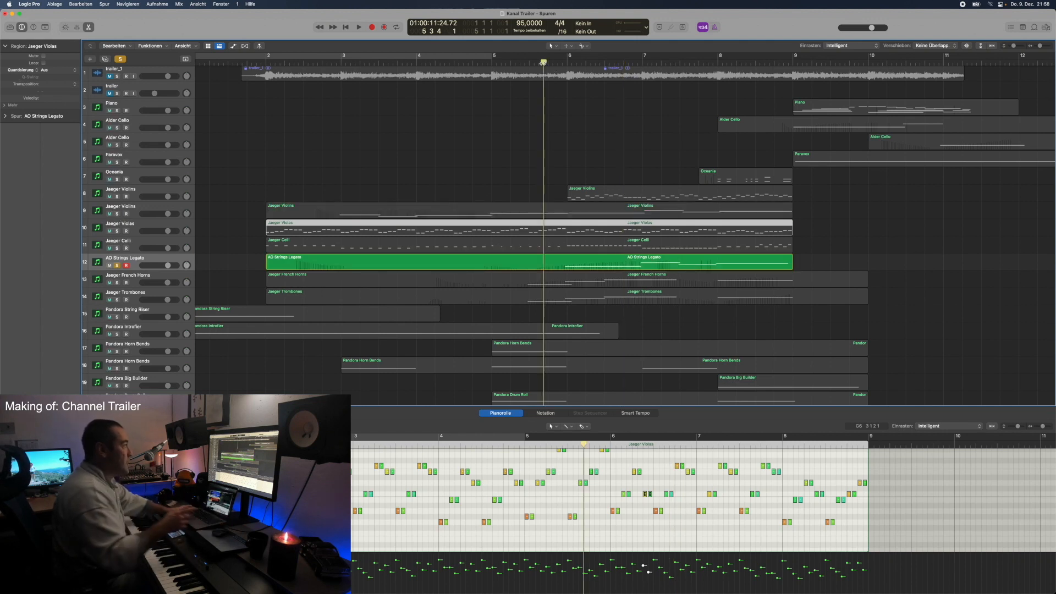
key("space")
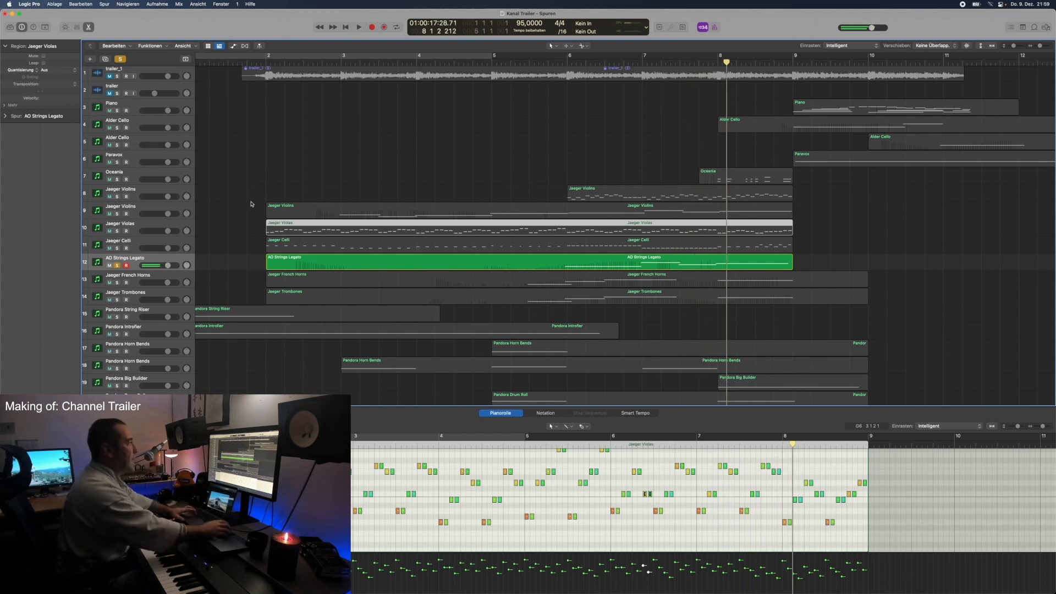
Solo the track 9 Jaeger Violins again and play them together with AO Strings Legato
left_click(116, 214)
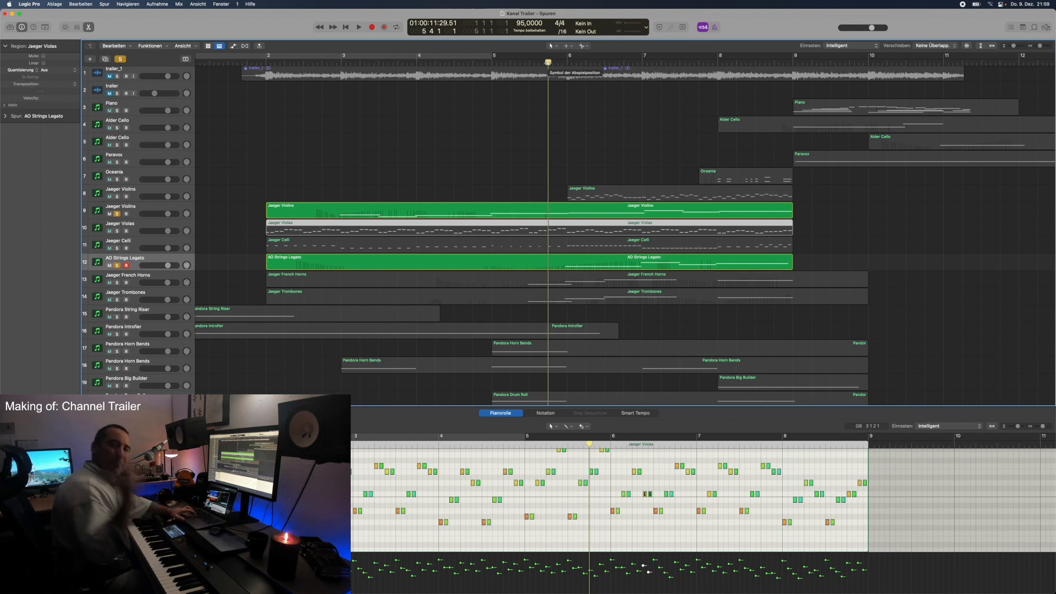
key("space")
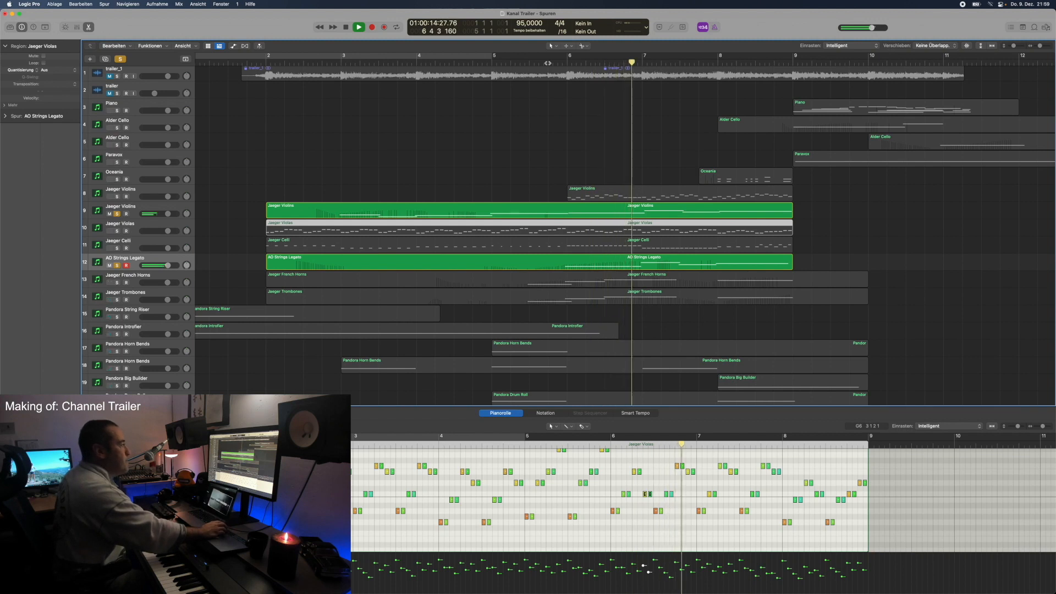
key("space")
Add the track 8 Jaeger Violins, Jaeger Violas and Jaeger Celli to the soloed strings
left_click(117, 197)
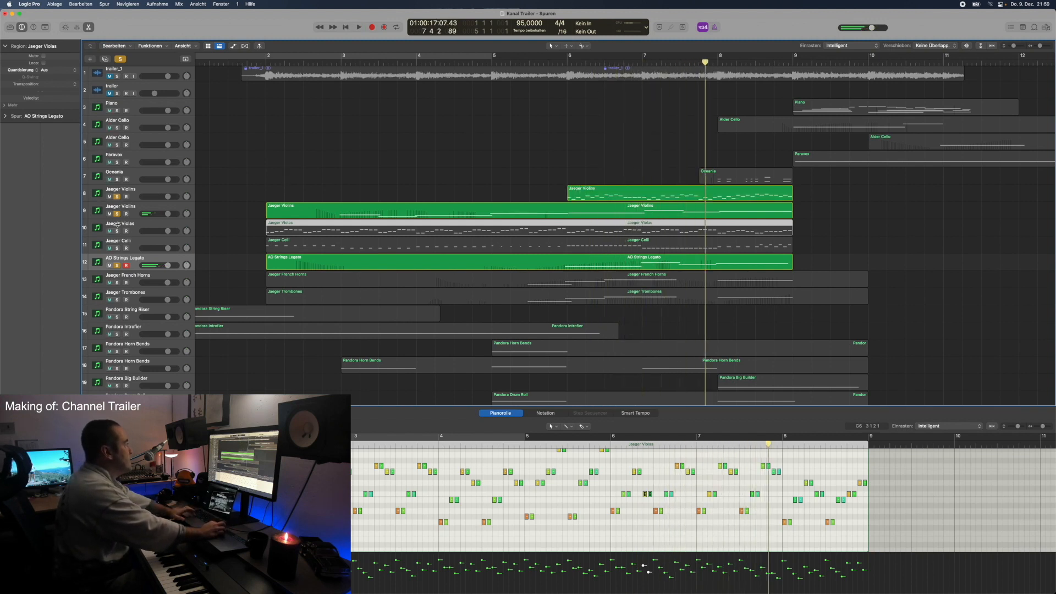
left_click(116, 231)
left_click(117, 248)
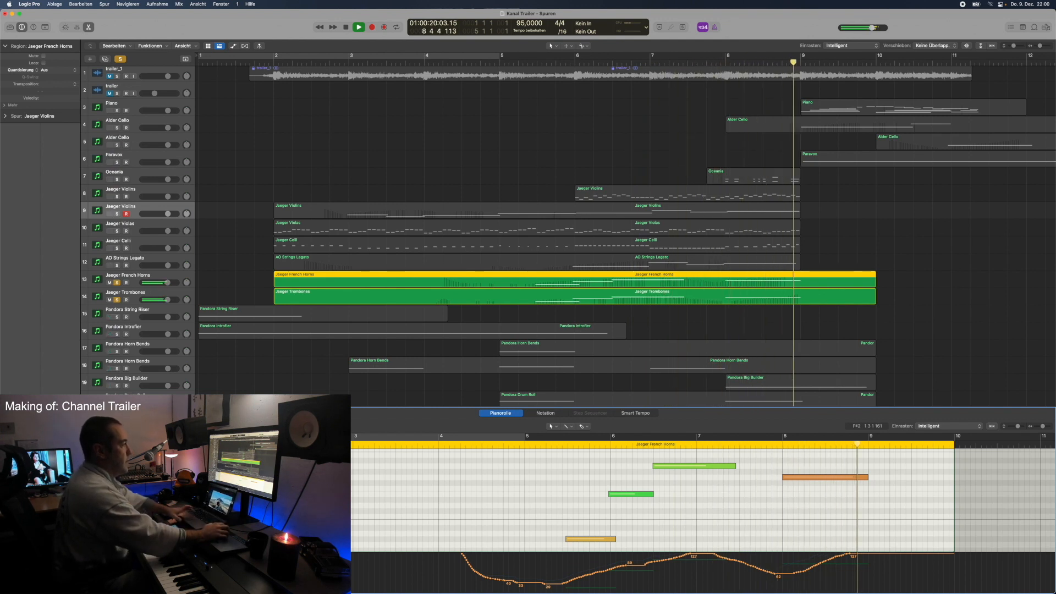
Solo AO Strings Legato, Jaeger Celli, Jaeger Violas and both Jaeger Violins tracks alongside the French horns and trombones
key("space")
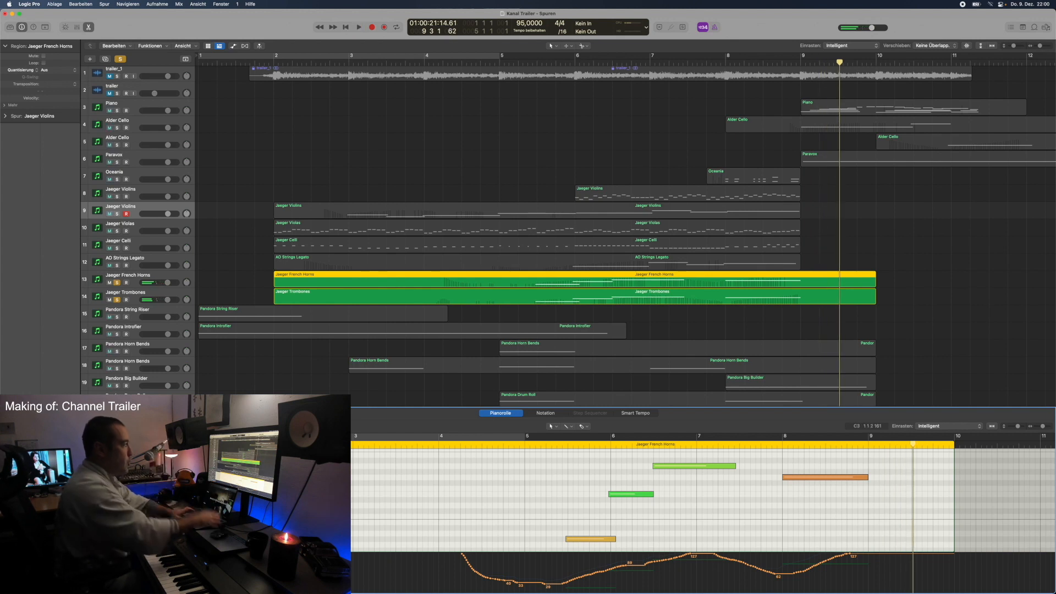
left_click(117, 266)
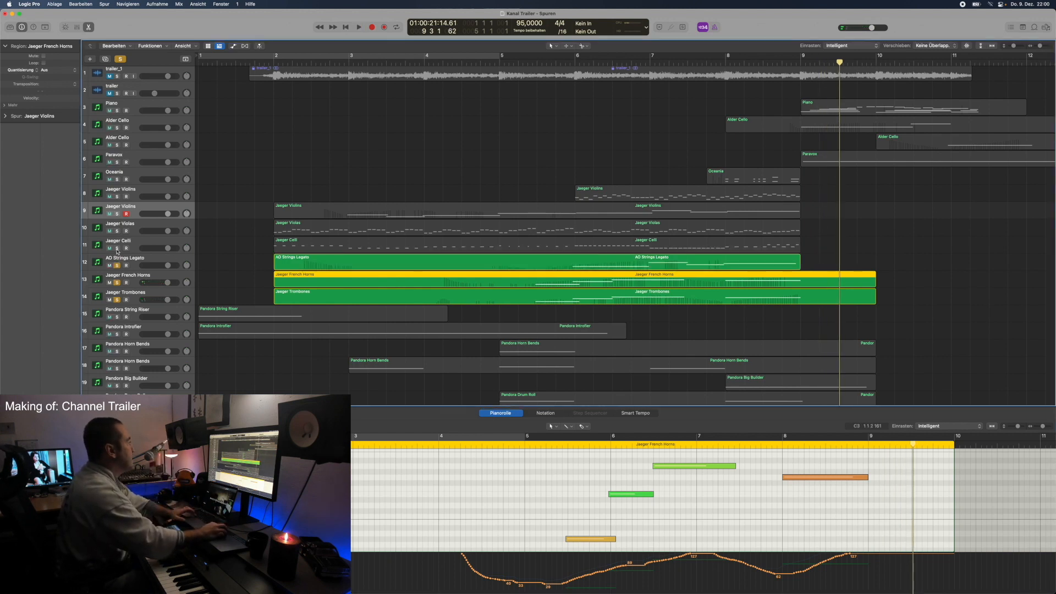
left_click(117, 248)
left_click(117, 231)
left_click(117, 214)
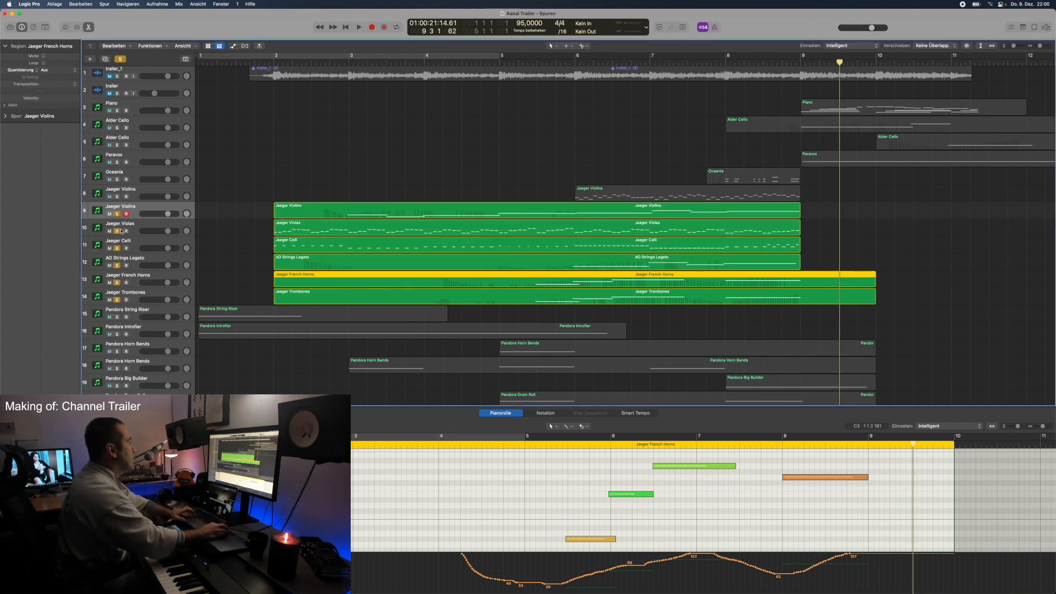
left_click(117, 197)
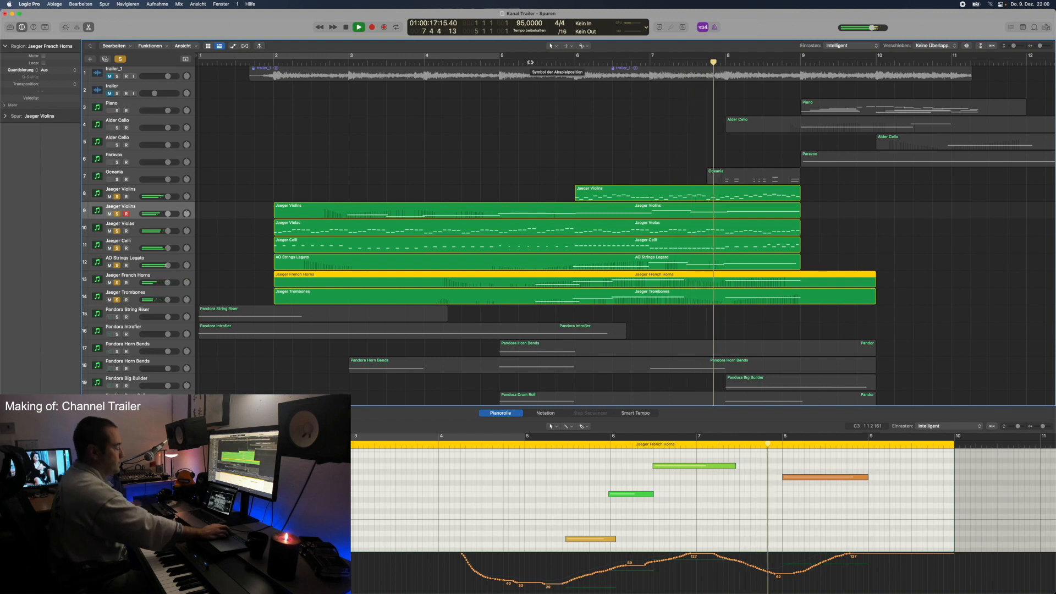
Add Oceania to the soloed strings and brass and play the passage from shortly before bar 8
key("space")
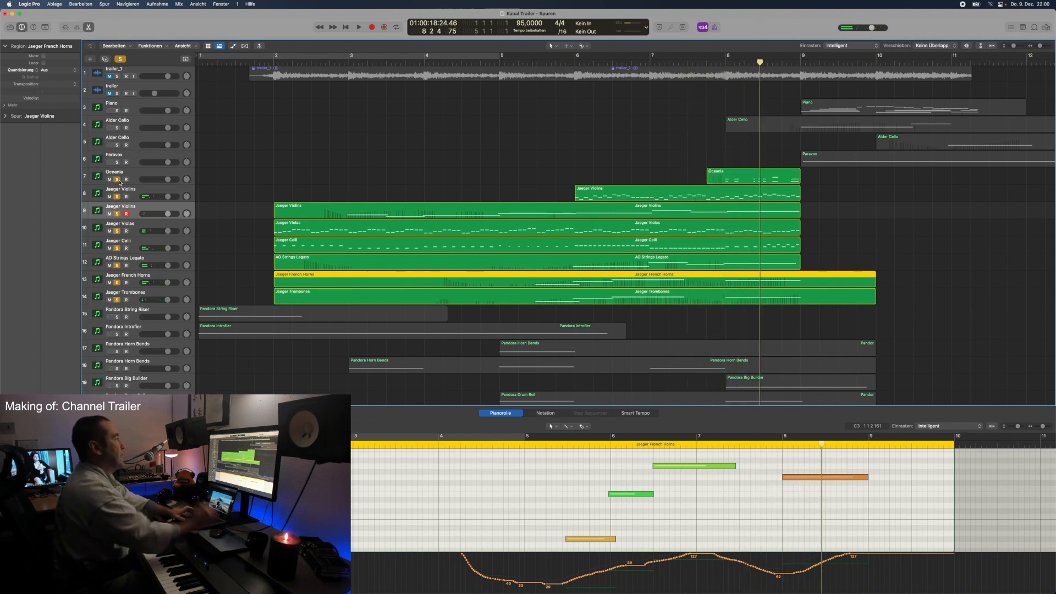
left_click(701, 62)
key("space")
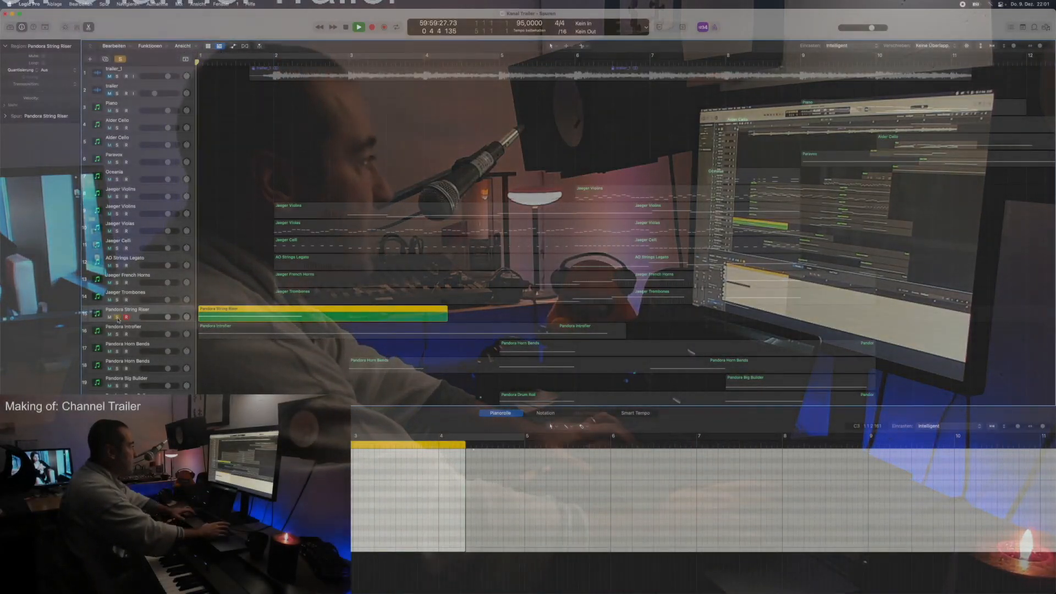
Show the Pandora Introfier region's notes in the piano roll and play the soloed track from the project start
key("space")
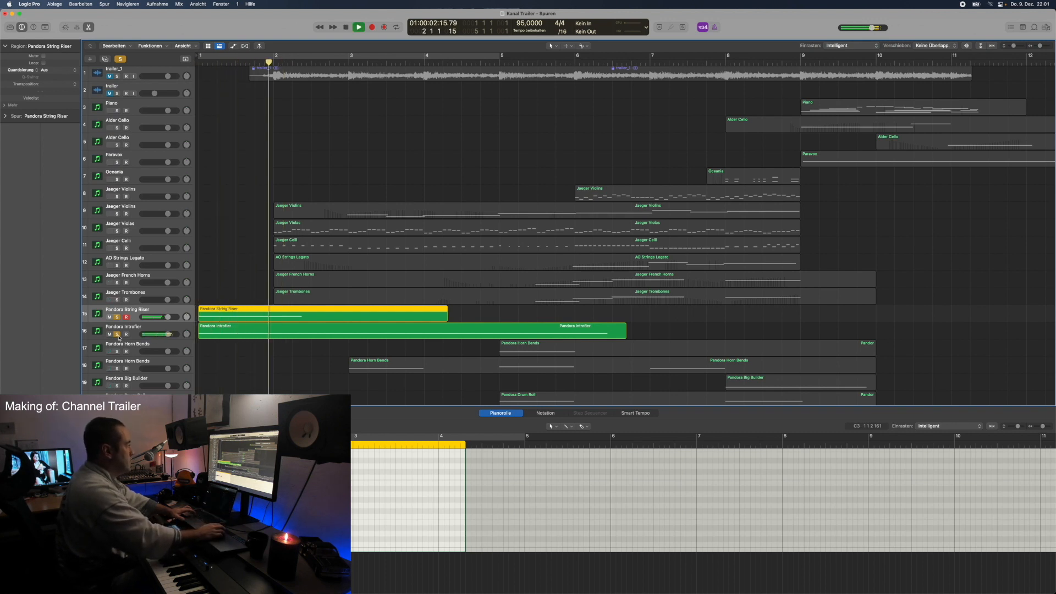
left_click(203, 336)
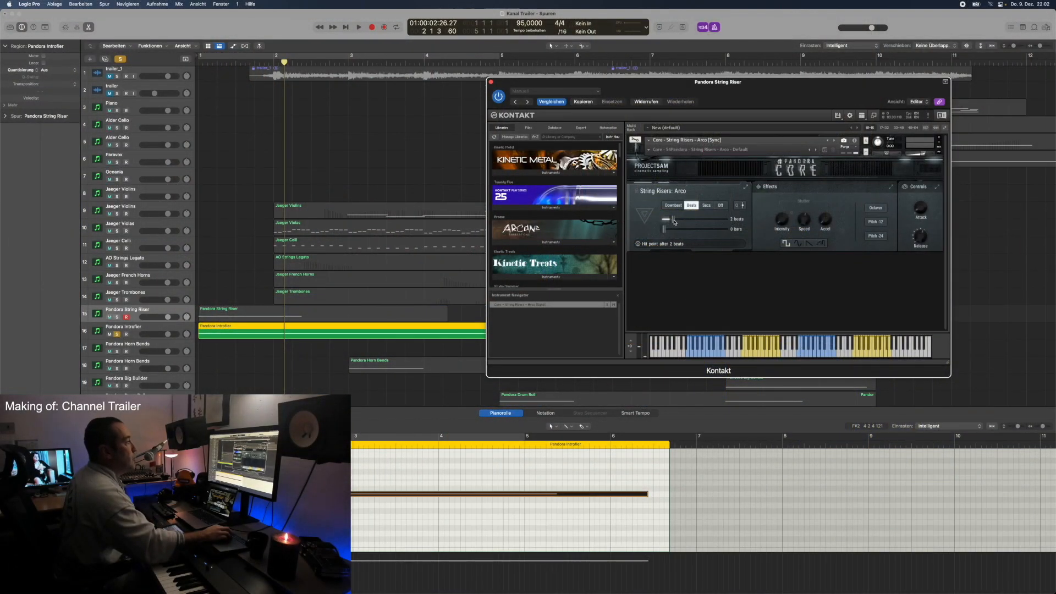
key("Return")
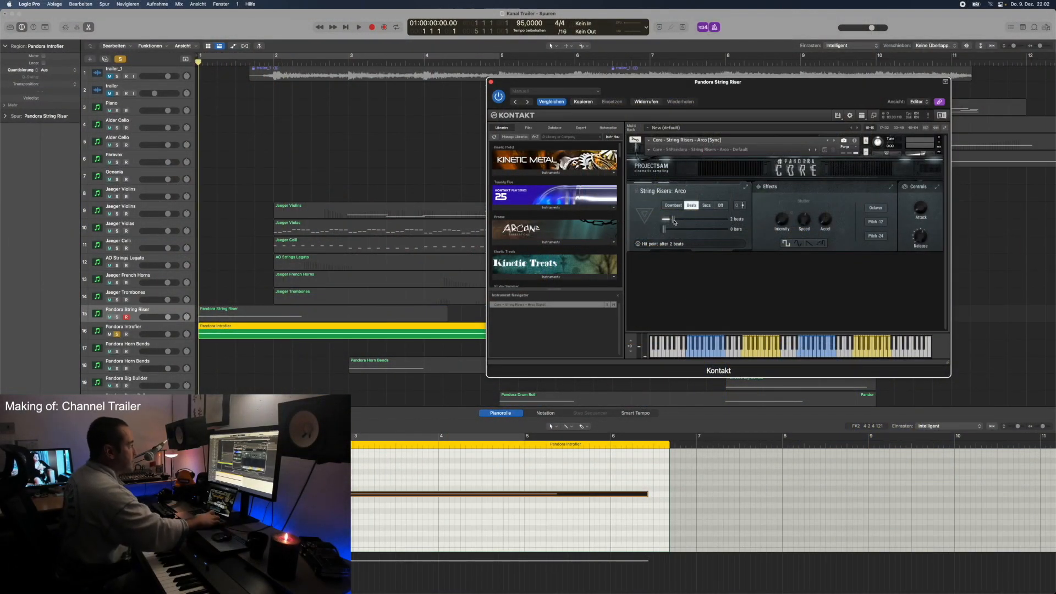
key("space")
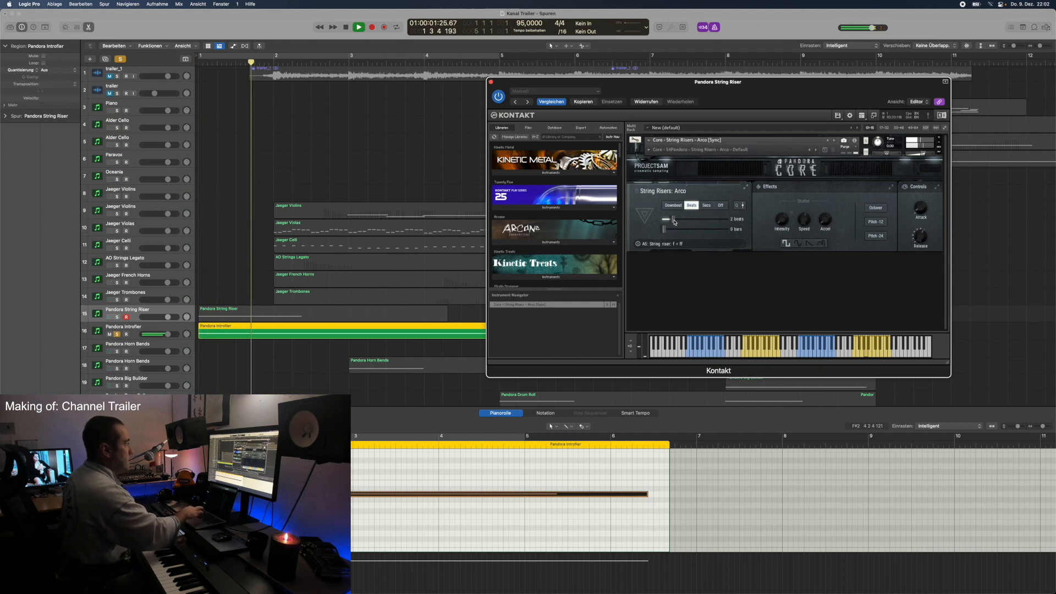
key("space")
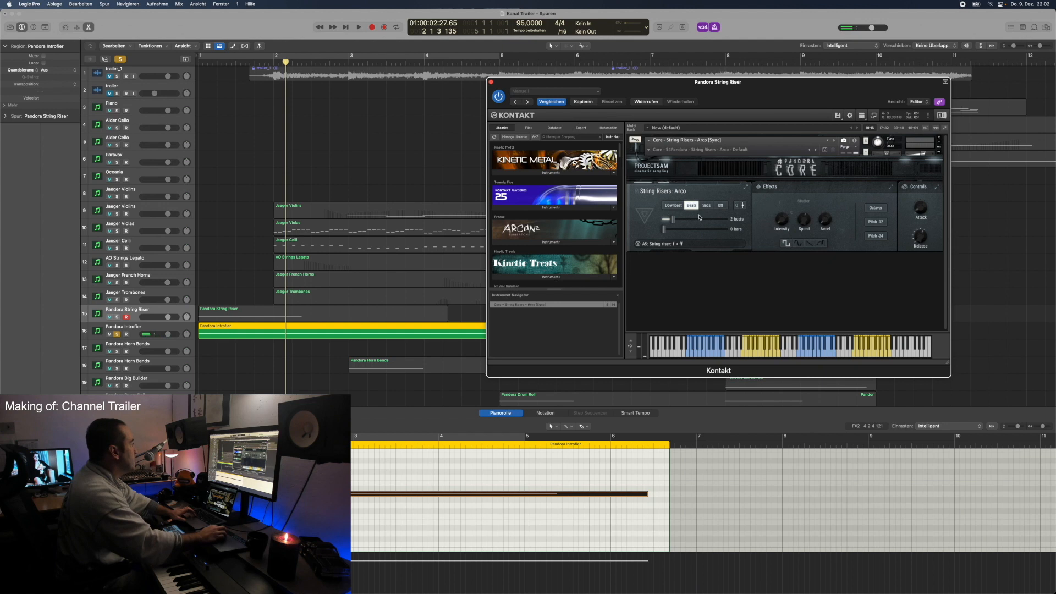
Set the Pandora Introfier's Timpani & Gran Cassa rolls to Beats with 2 beats and play from the project start
left_click(145, 329)
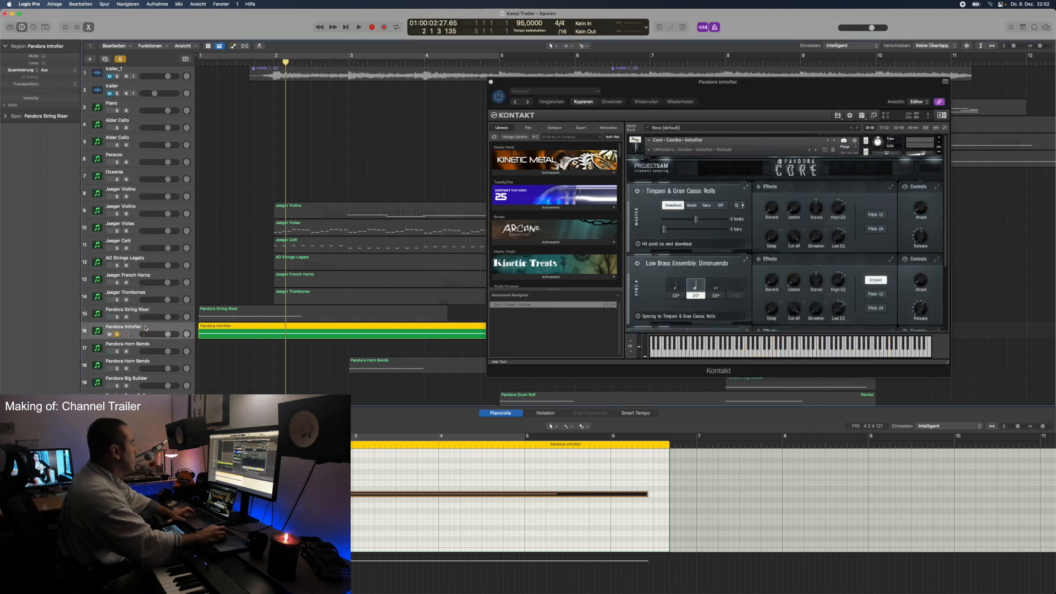
left_click(692, 205)
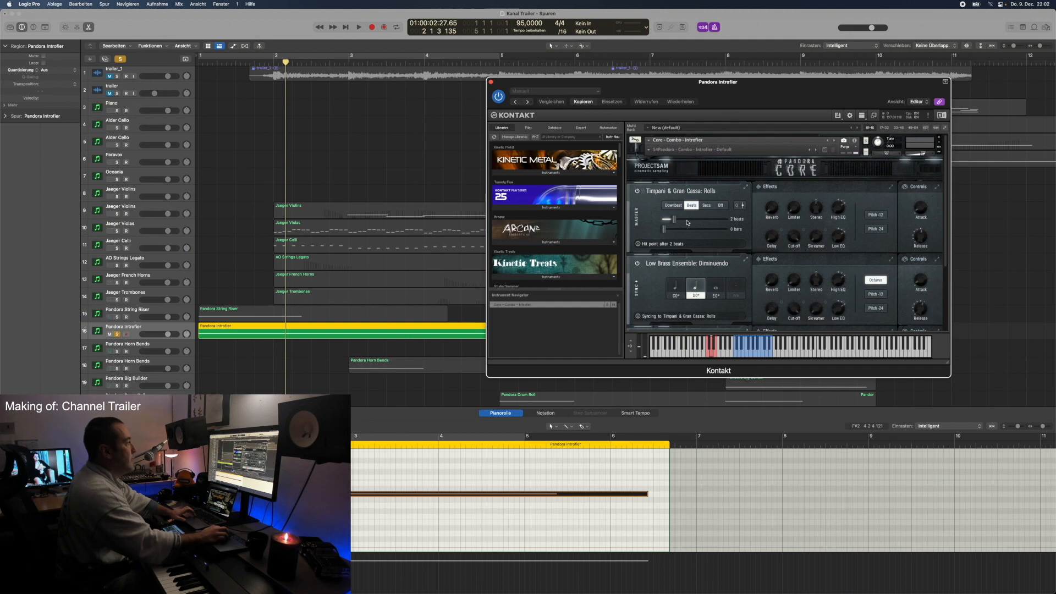
key("space")
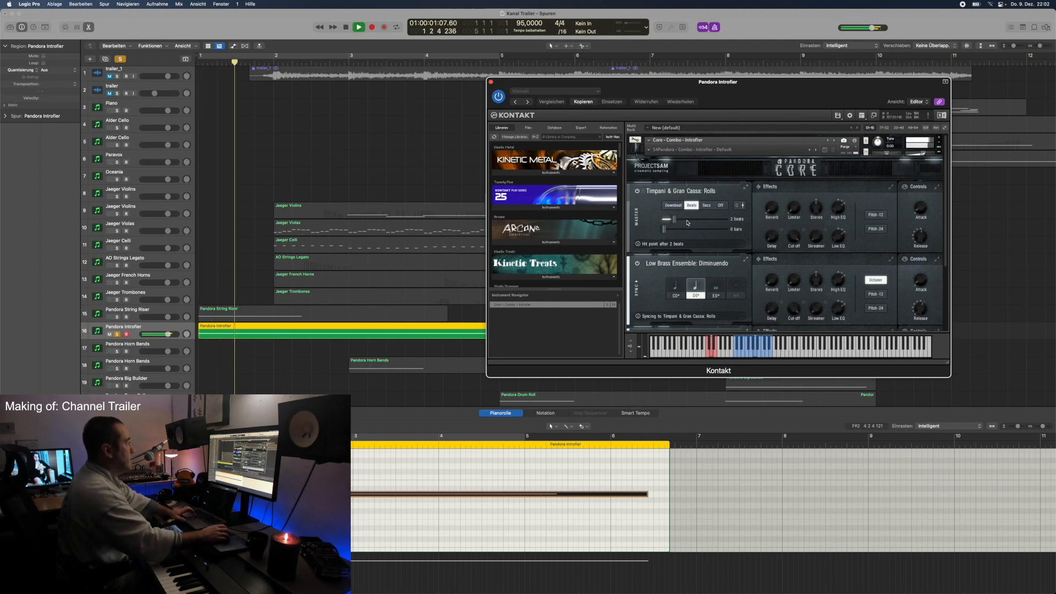
key("Return")
key("Return")
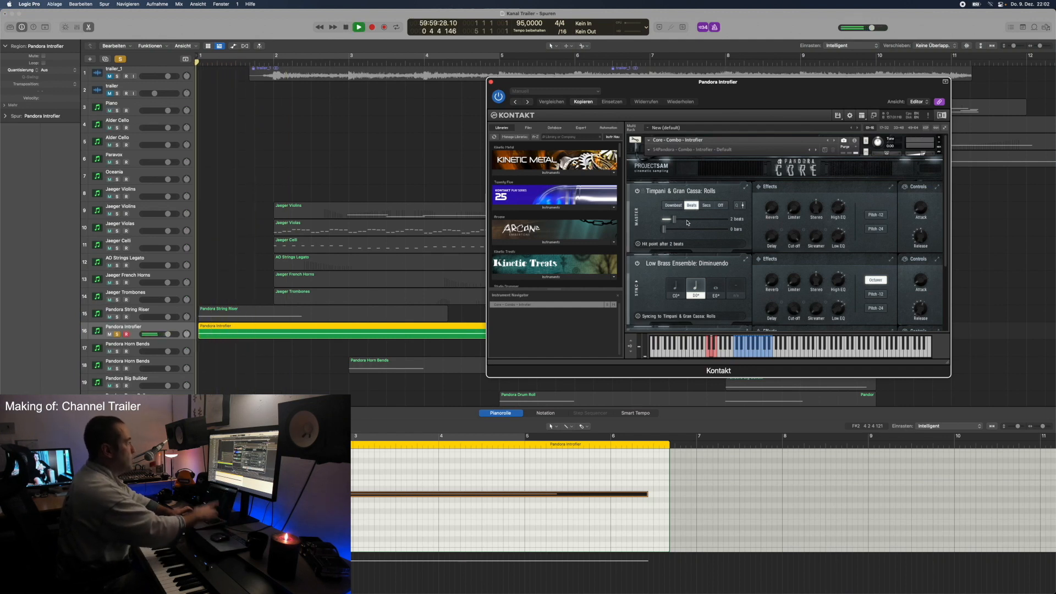
Try a roll length of 4 beats, set it to 3 beats, audition it, and close the Kontakt window
key("space")
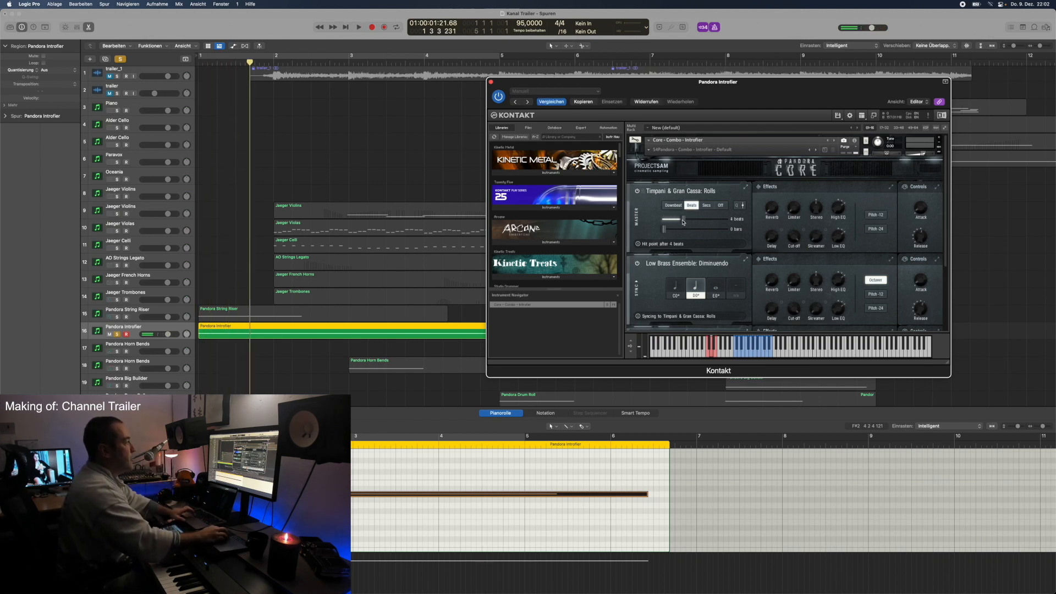
key("space")
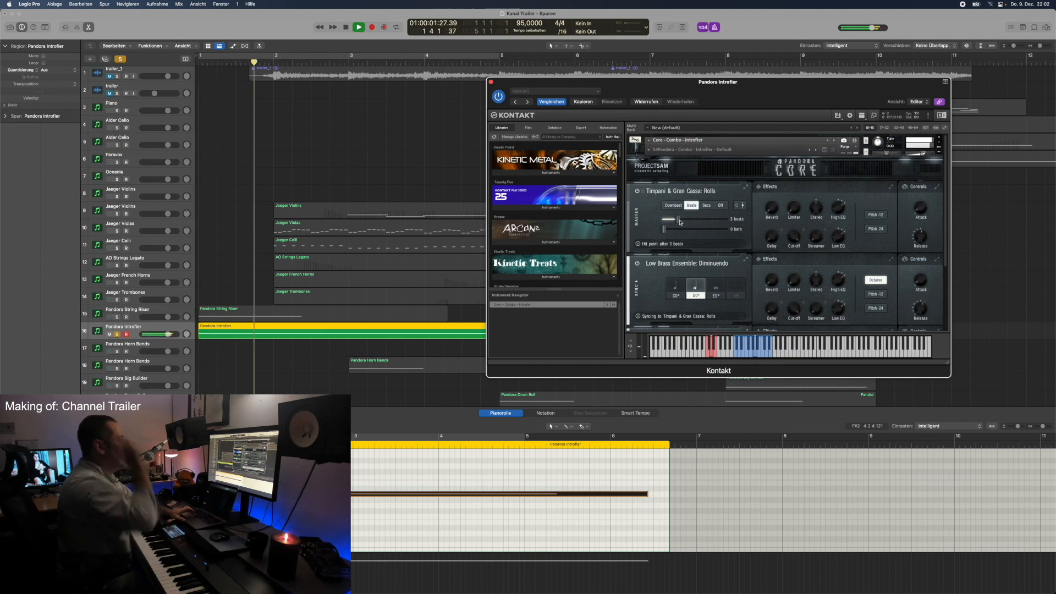
key("space")
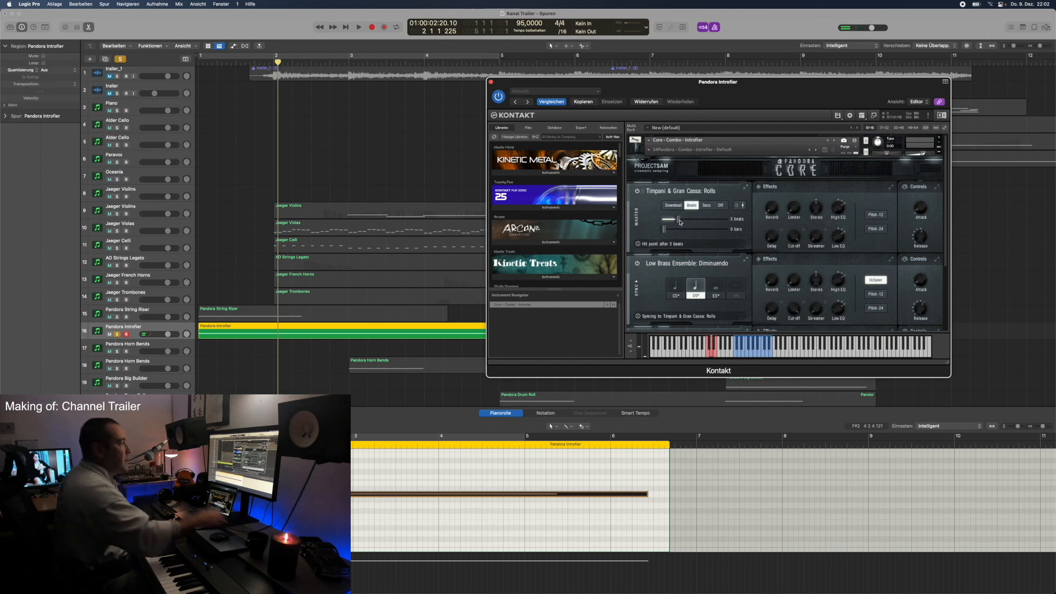
left_click(491, 83)
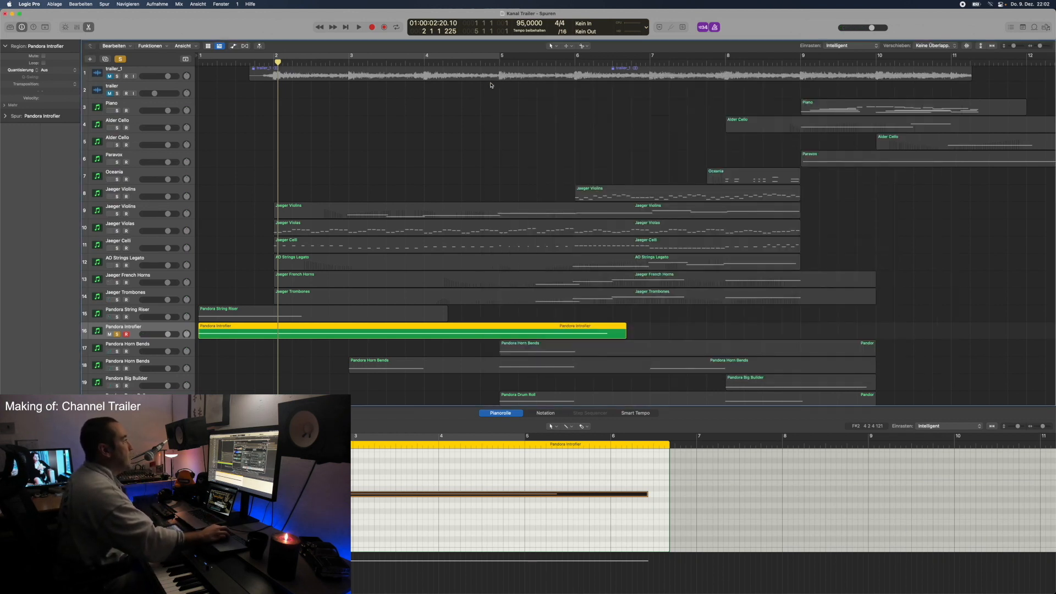
Solo Pandora String Riser alongside Pandora Introfier, and clear the solos on both tracks
left_click(117, 317)
scroll(143, 247, "down", 5)
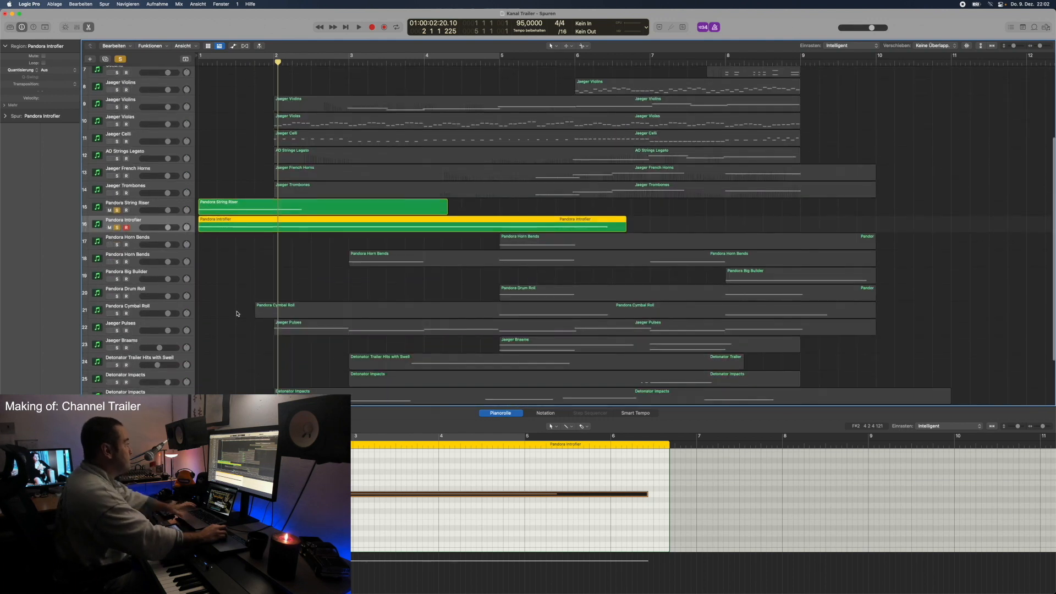
left_click(117, 214)
left_click(117, 197)
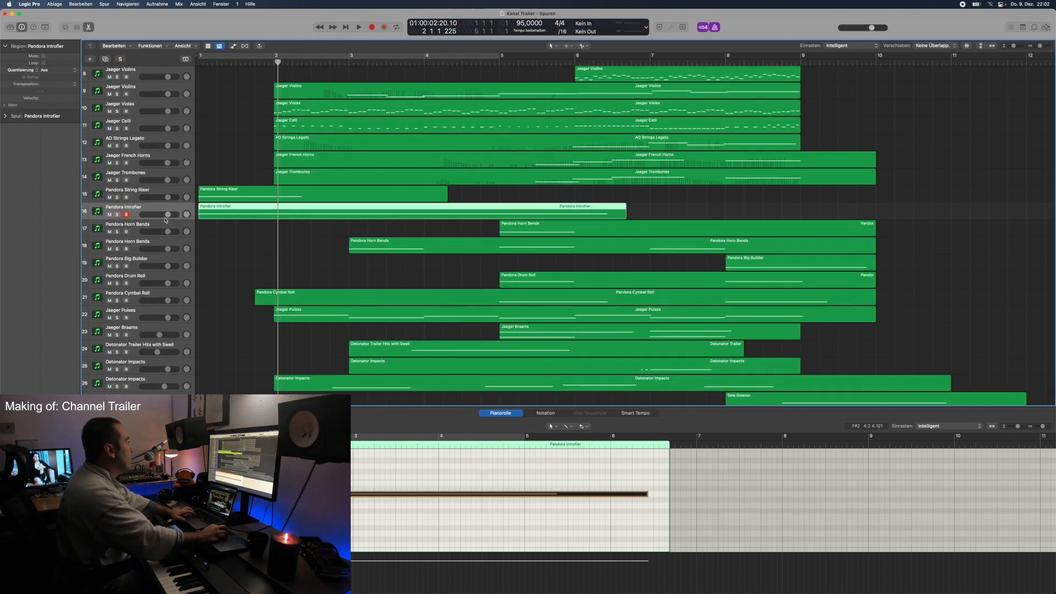
Solo both Pandora Horn Bends tracks, Big Builder, Drum Roll and Cymbal Roll, and play them from about bar 2
left_click(117, 231)
left_click(117, 250)
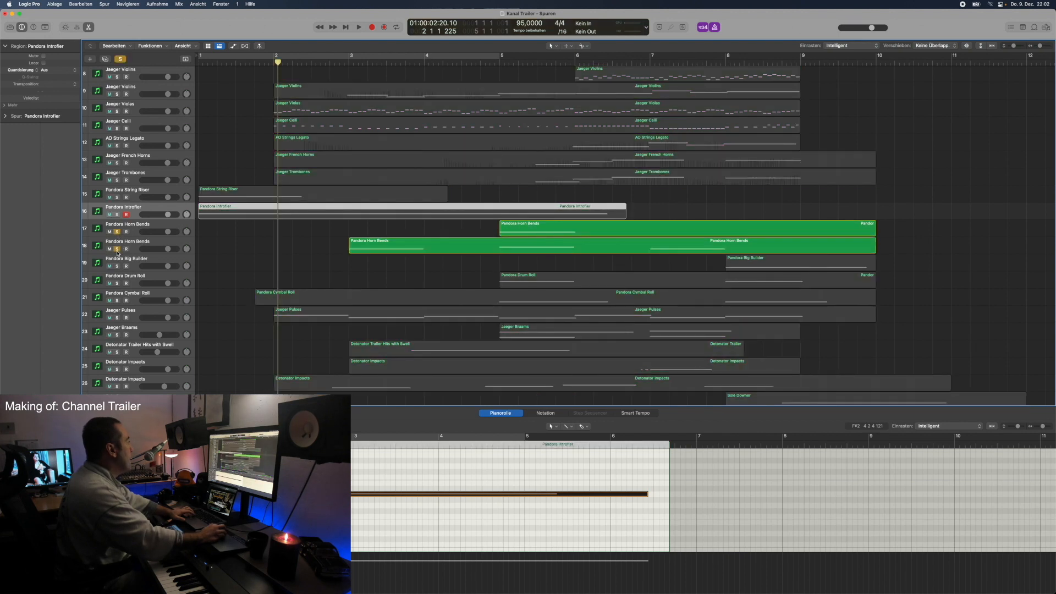
left_click(118, 266)
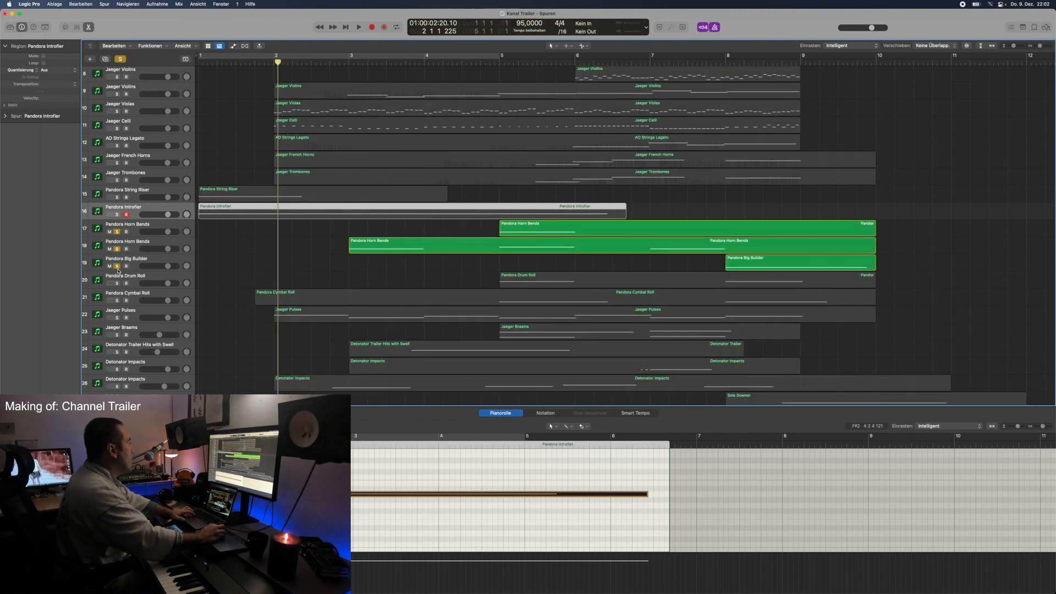
left_click(117, 283)
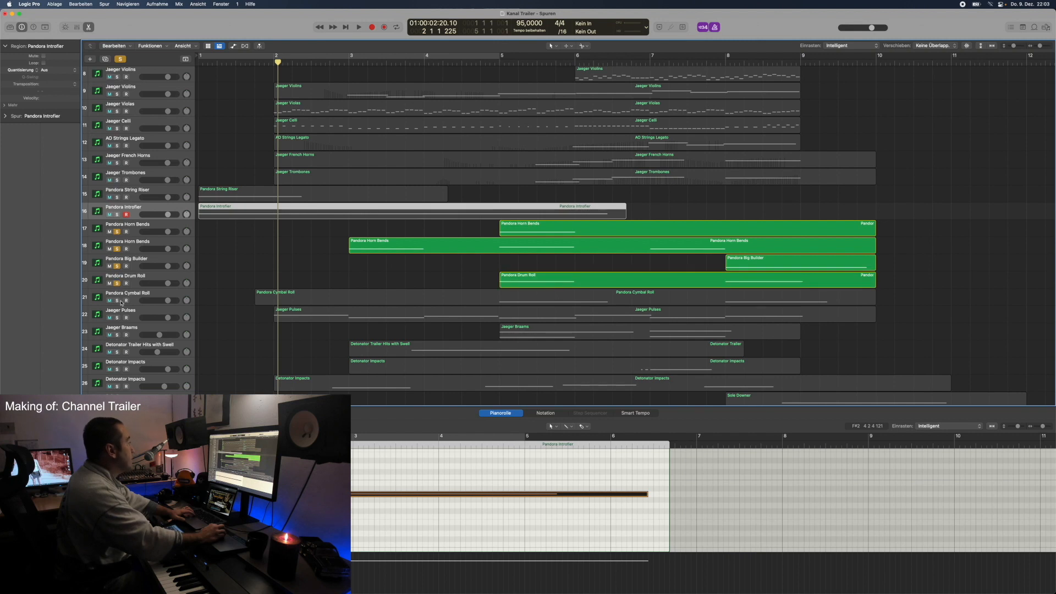
left_click(117, 301)
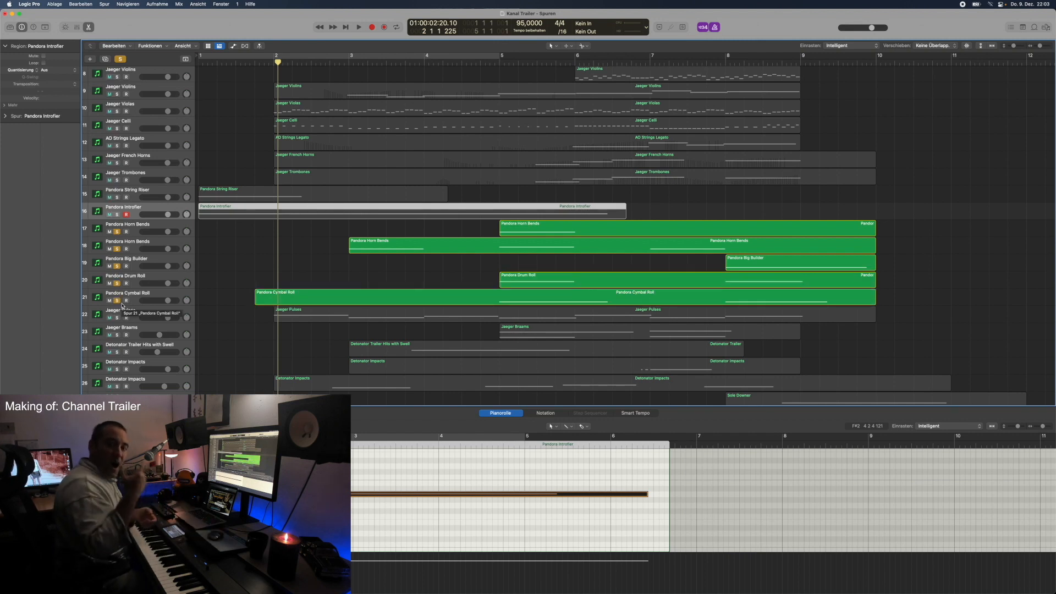
key("space")
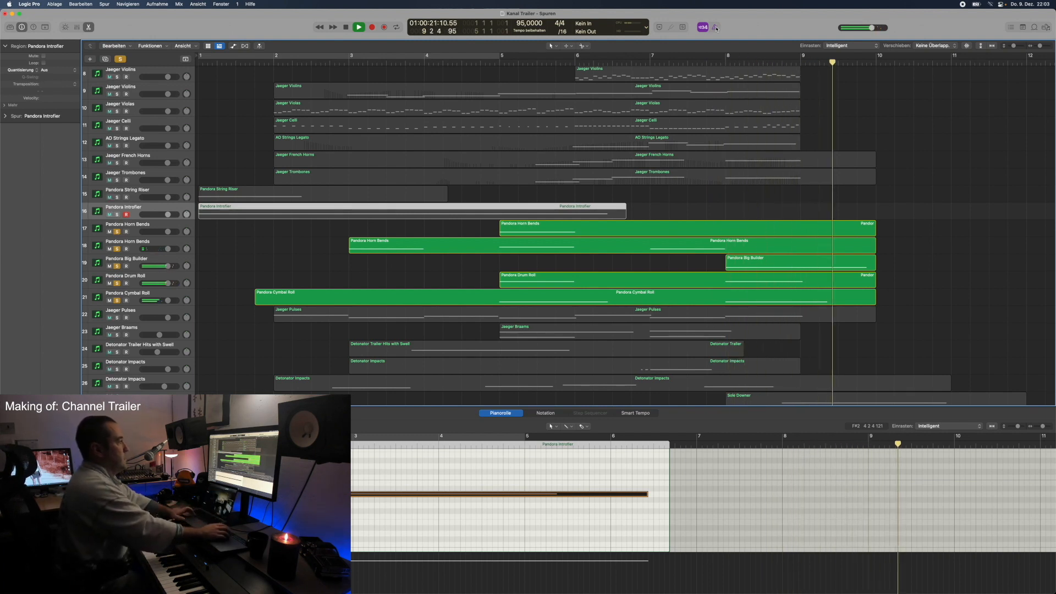
key("space")
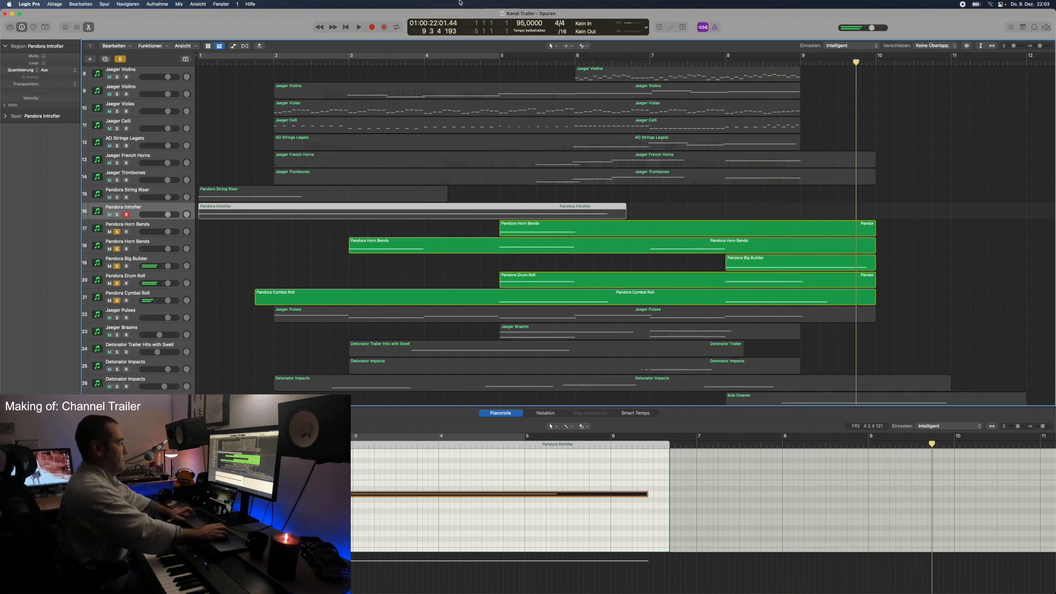
Clear the solos on both Pandora Horn Bends tracks, Big Builder, Drum Roll and Cymbal Roll
left_click(116, 232)
left_click(116, 250)
left_click(117, 266)
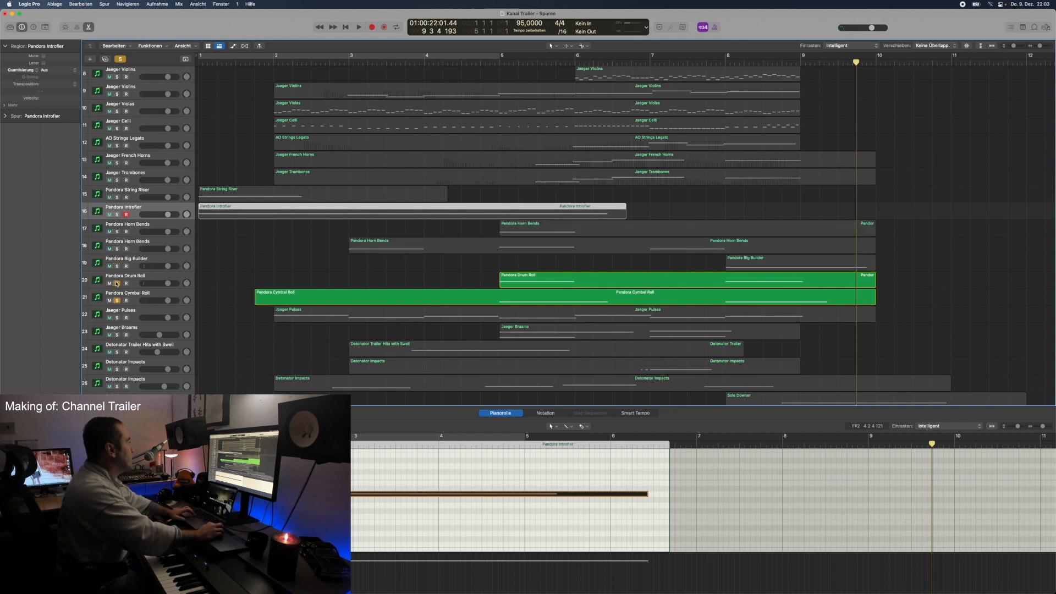
left_click(117, 283)
left_click(117, 300)
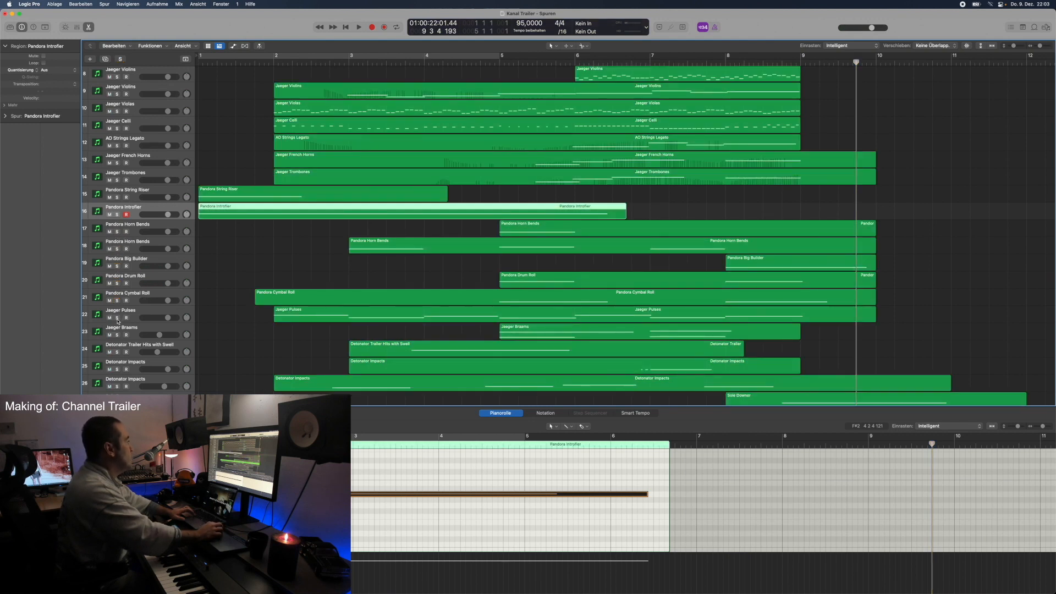
Play the full arrangement from shortly before bar 2, and solo Jaeger Pulses and Jaeger Braams to hear them together
left_click(118, 318)
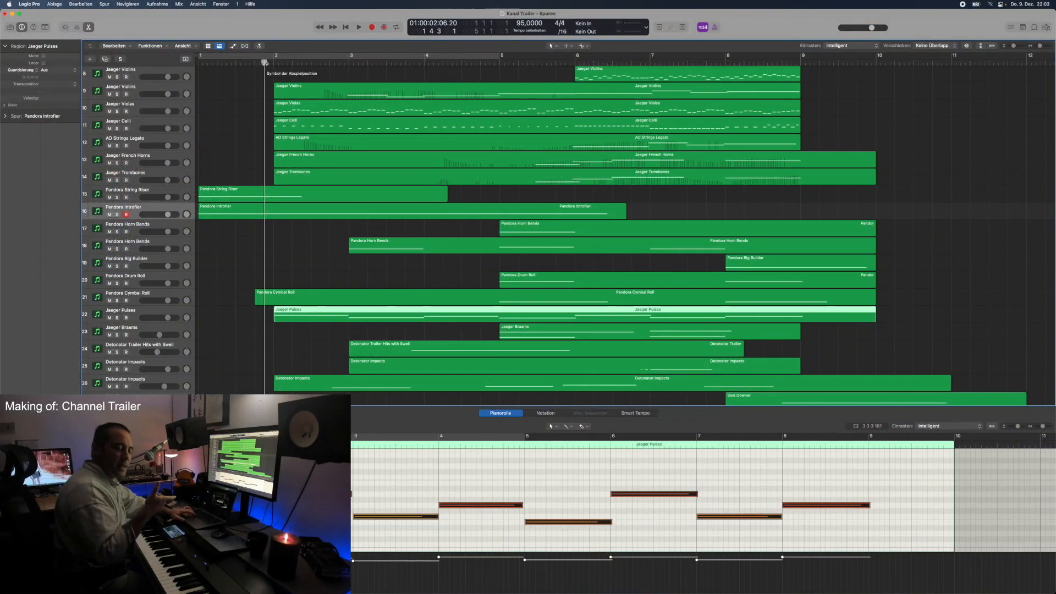
key("space")
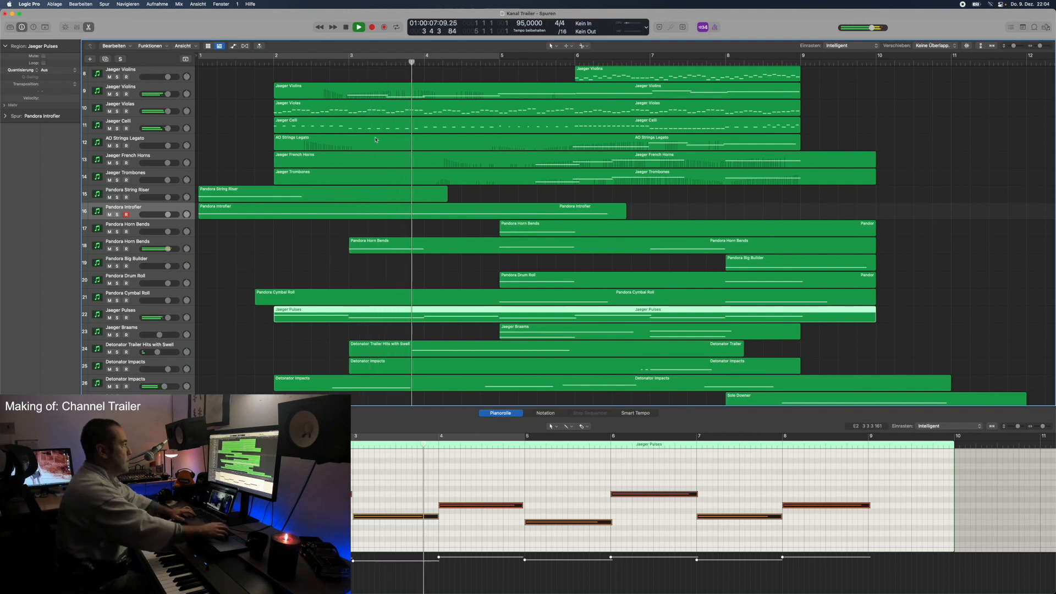
key("space")
left_click(117, 318)
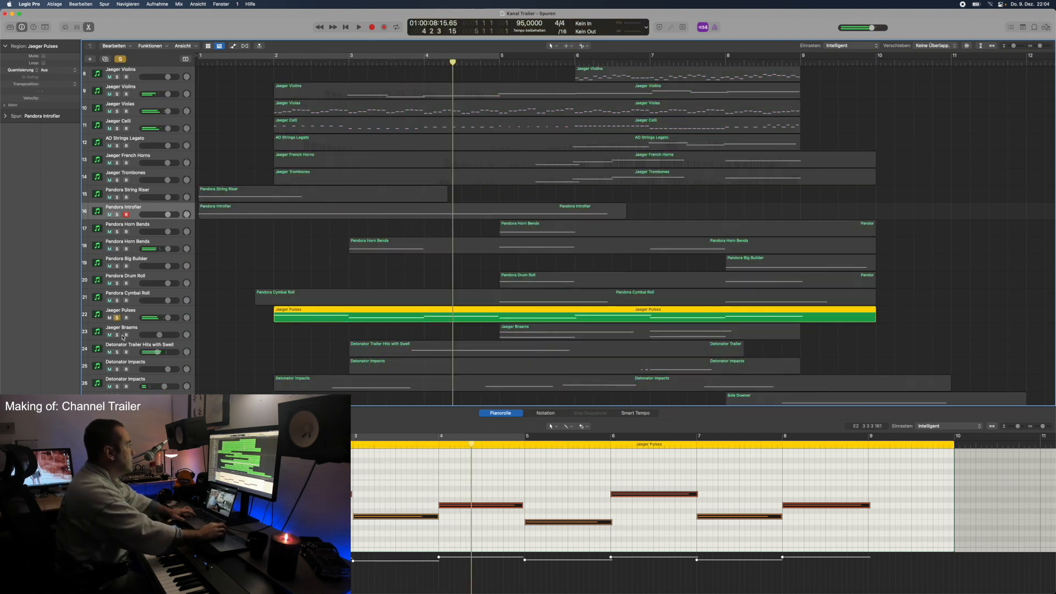
left_click(117, 335)
key("space")
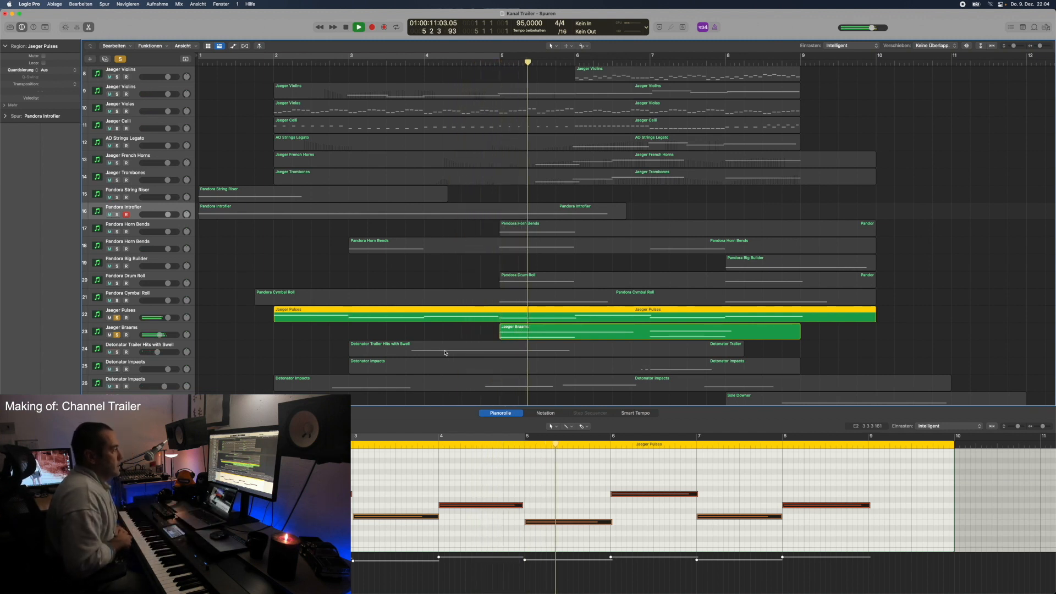
Leave only Jaeger Braams soloed, audition it, and inspect its Kontakt instrument before closing the window
left_click(117, 318)
left_click(134, 333)
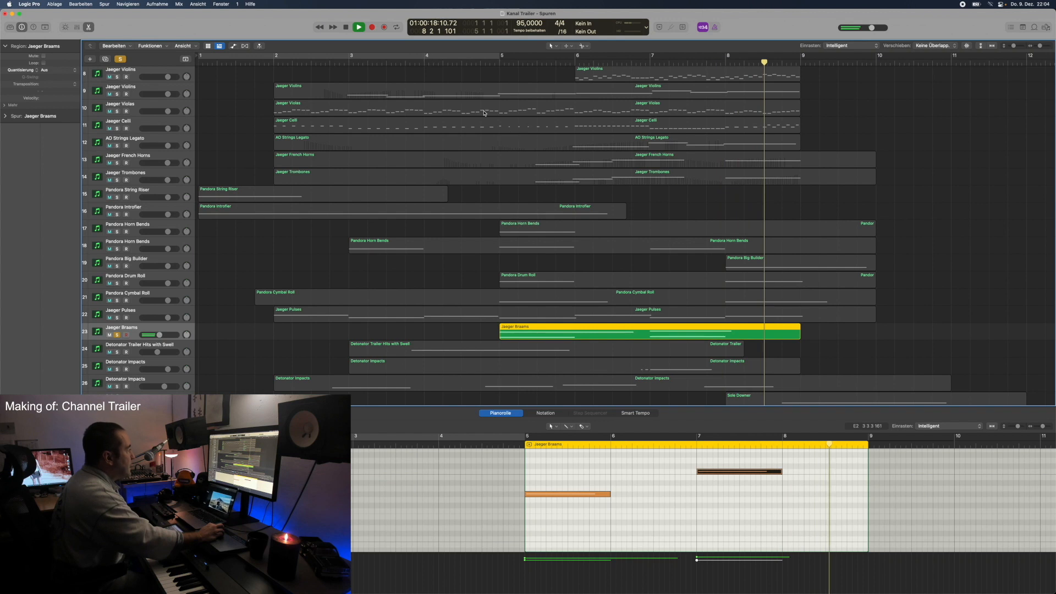
key("v")
left_click(345, 28)
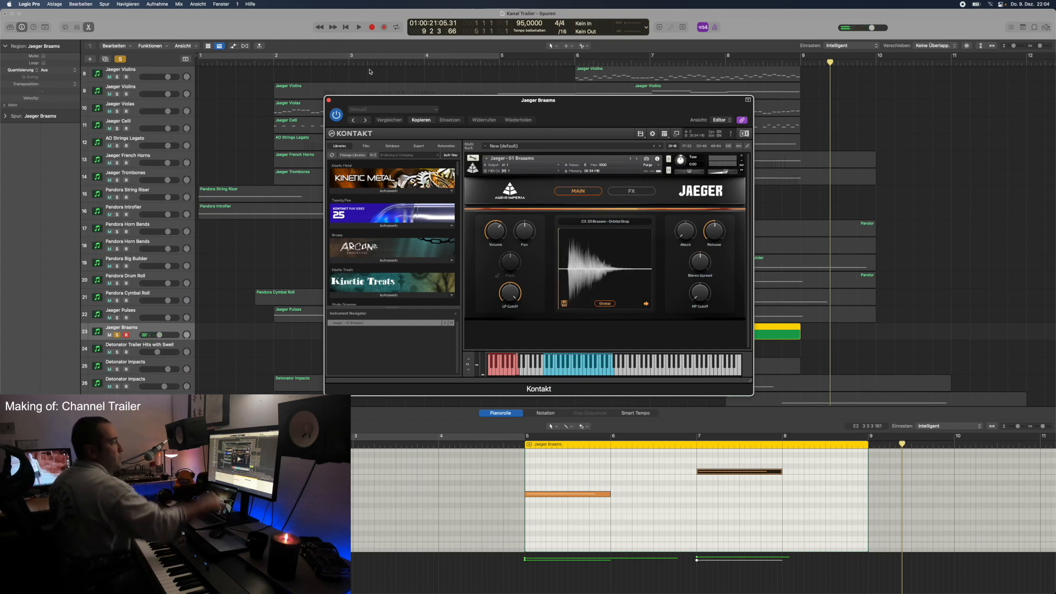
left_click(329, 101)
Switch the solo from Jaeger Braams to Detonator Trailer Hits with Swell and both Detonator Impacts tracks, and play from shortly after bar 2
scroll(115, 284, "down", 3)
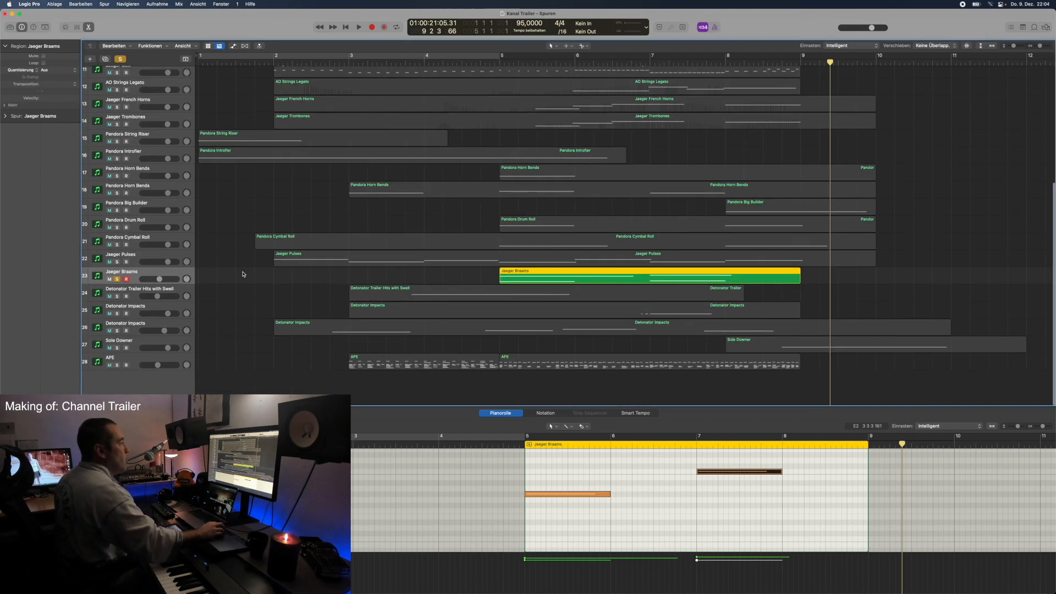
left_click(117, 280)
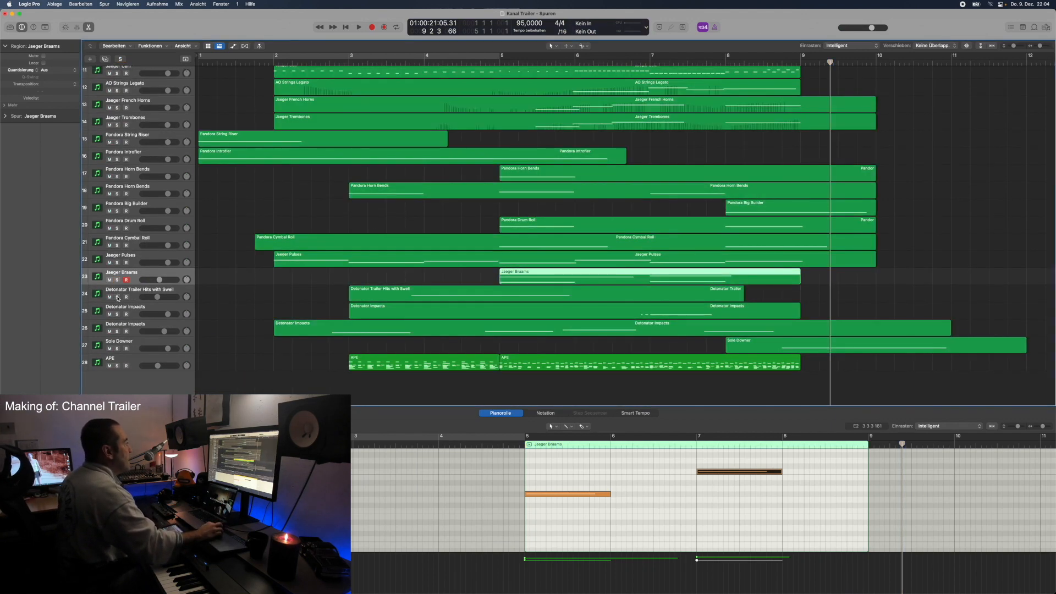
left_click(116, 297)
left_click(117, 314)
left_click(117, 332)
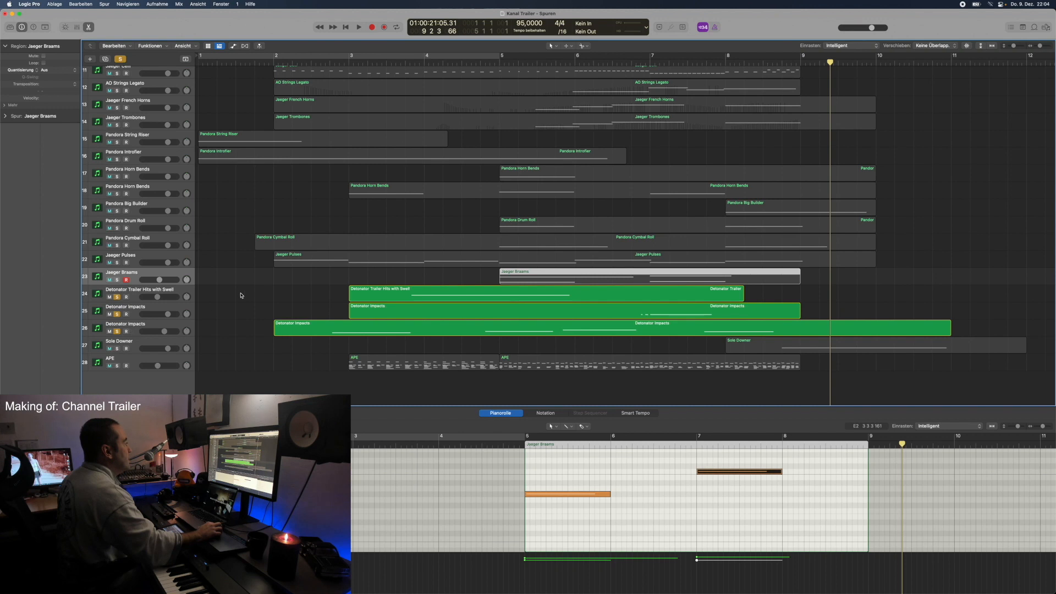
left_click(292, 62)
key("space")
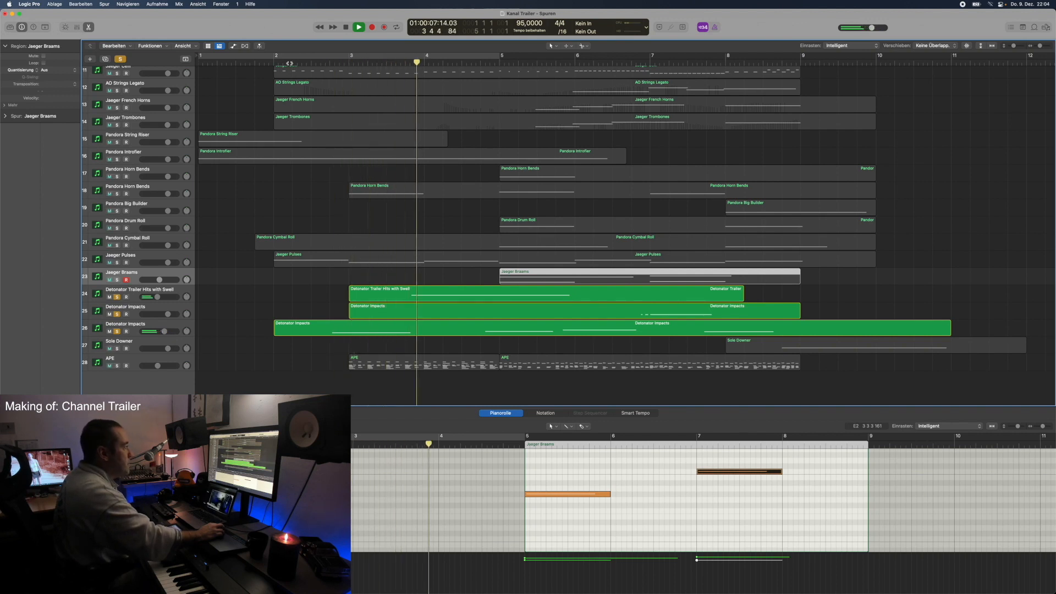
Examine the Detonator Trailer Hits with Swell instrument in Kontakt during playback, stop playback, and close its window
left_click(134, 291)
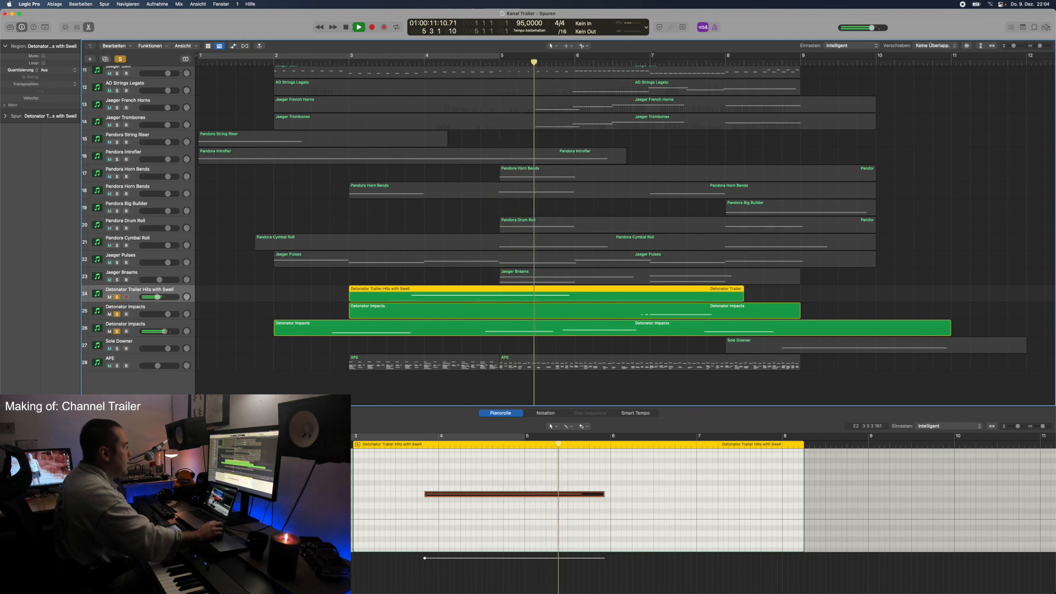
left_click(20, 431)
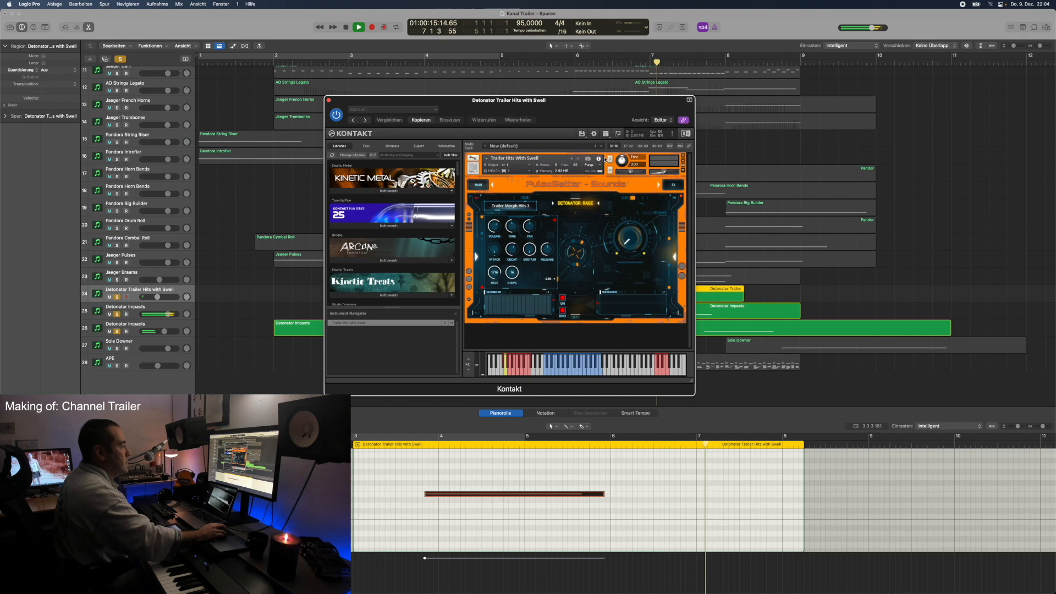
left_click_drag(598, 115, 475, 106)
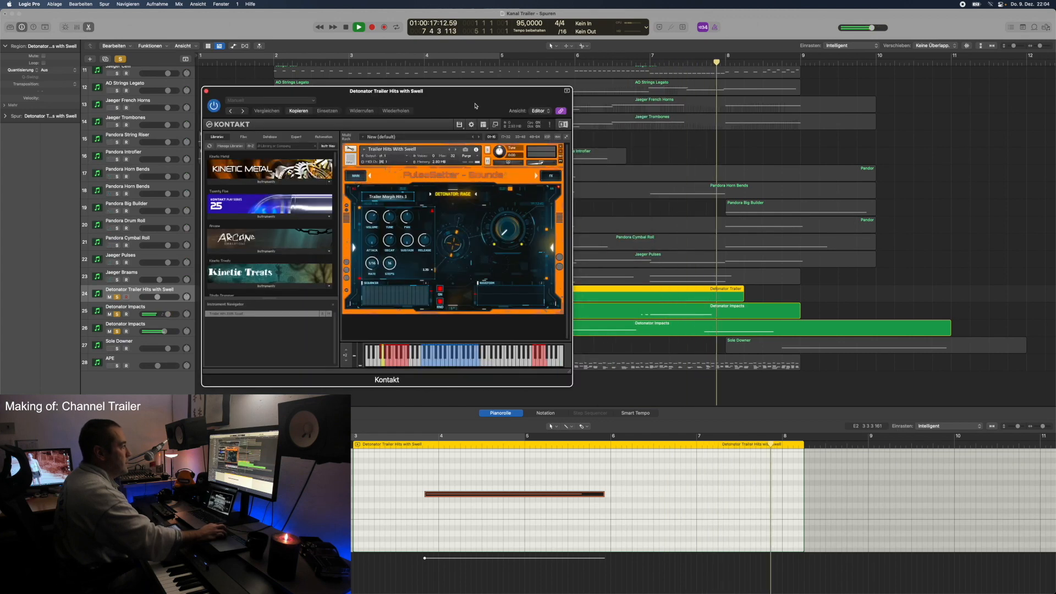
key("space")
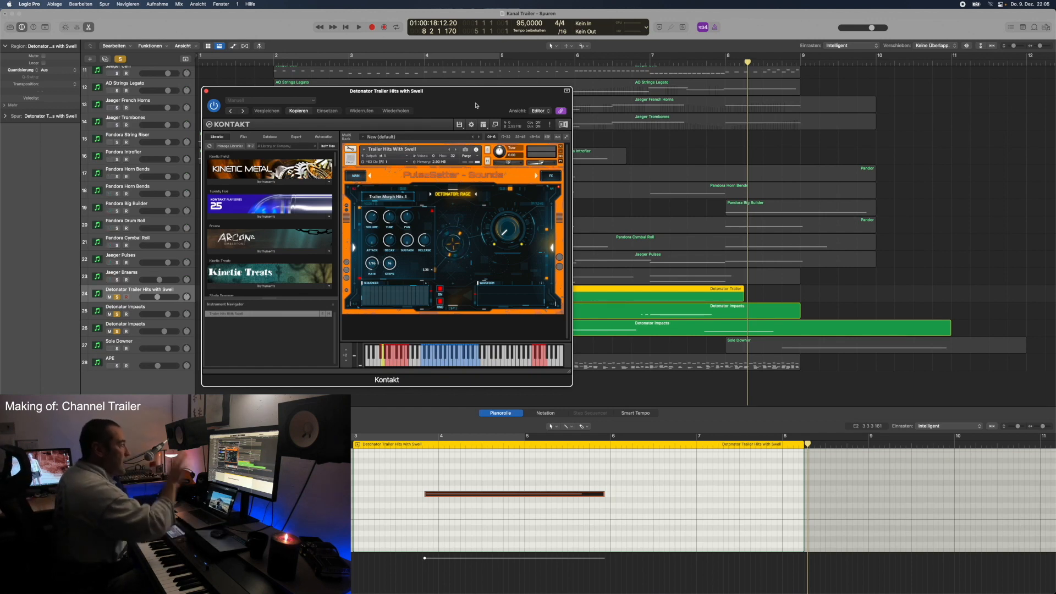
left_click_drag(453, 103, 463, 146)
key("super+w")
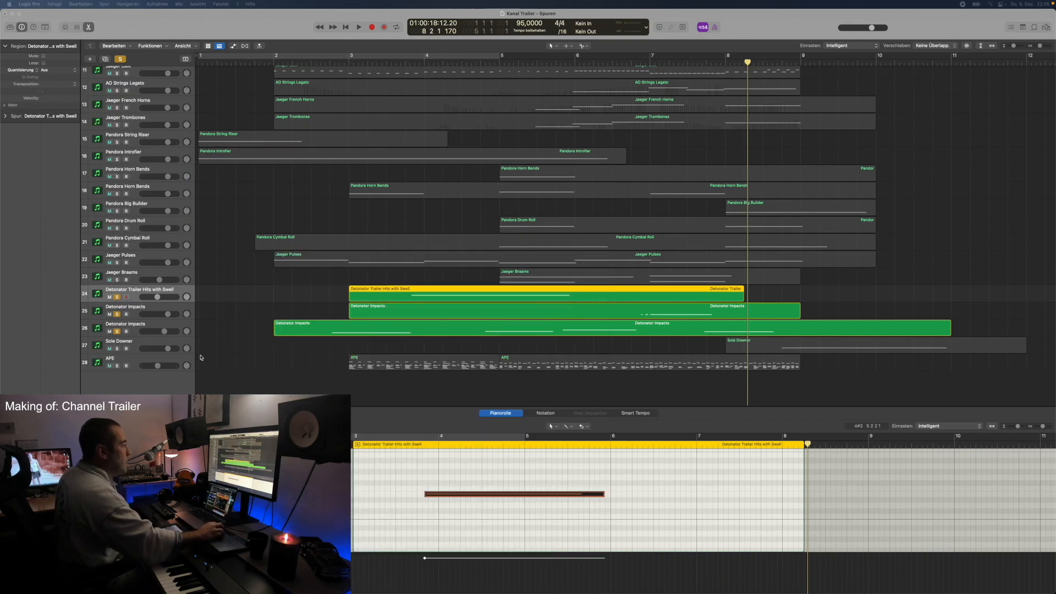
Clear the solos on Detonator Trailer Hits with Swell and both Detonator Impacts tracks
left_click(118, 297)
left_click(117, 314)
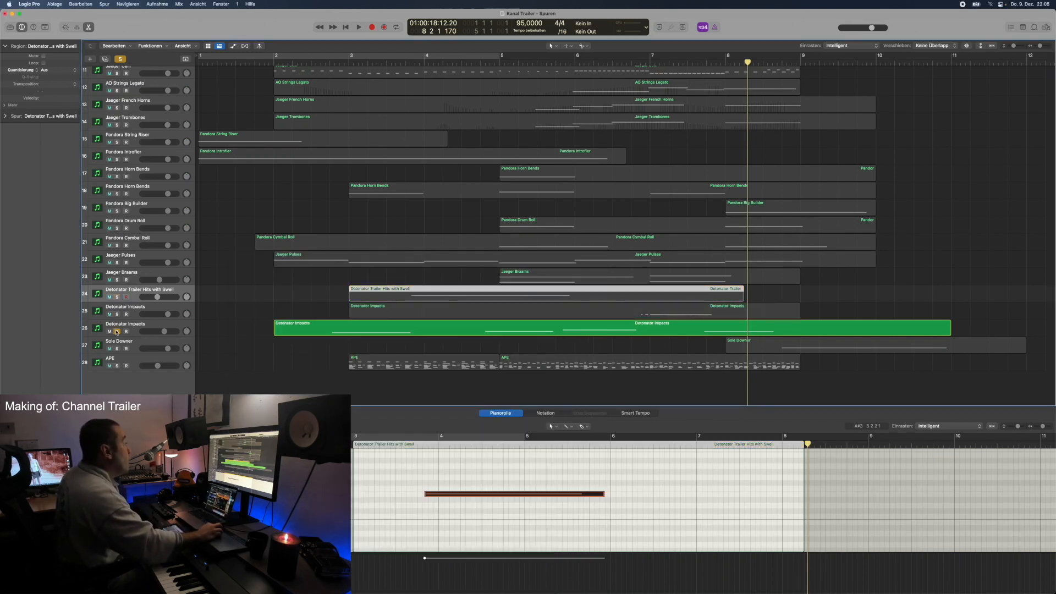
left_click(117, 331)
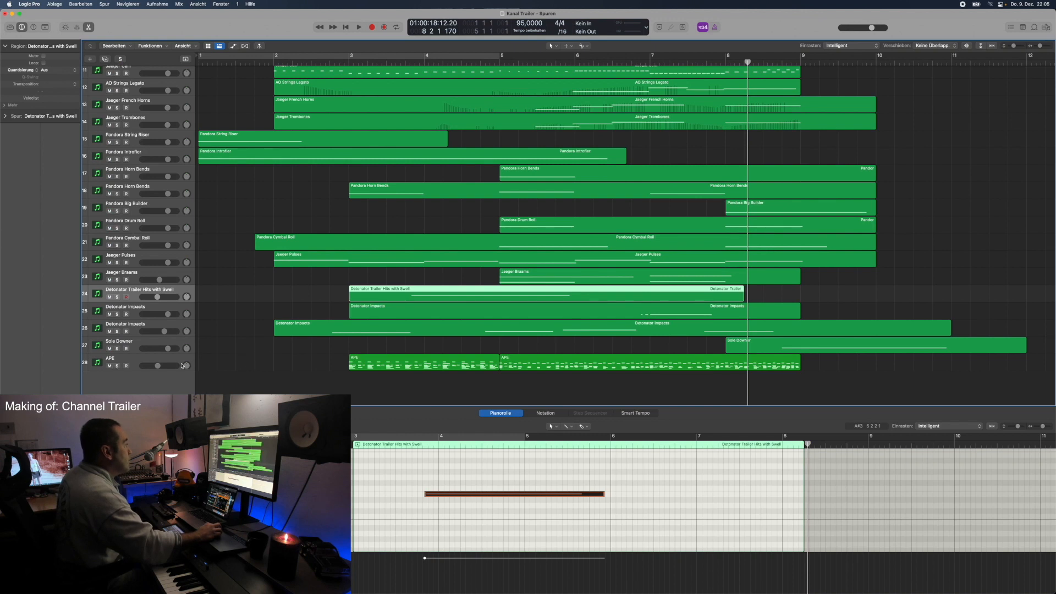
Solo the APE track and play it from shortly before bar 3
left_click(328, 61)
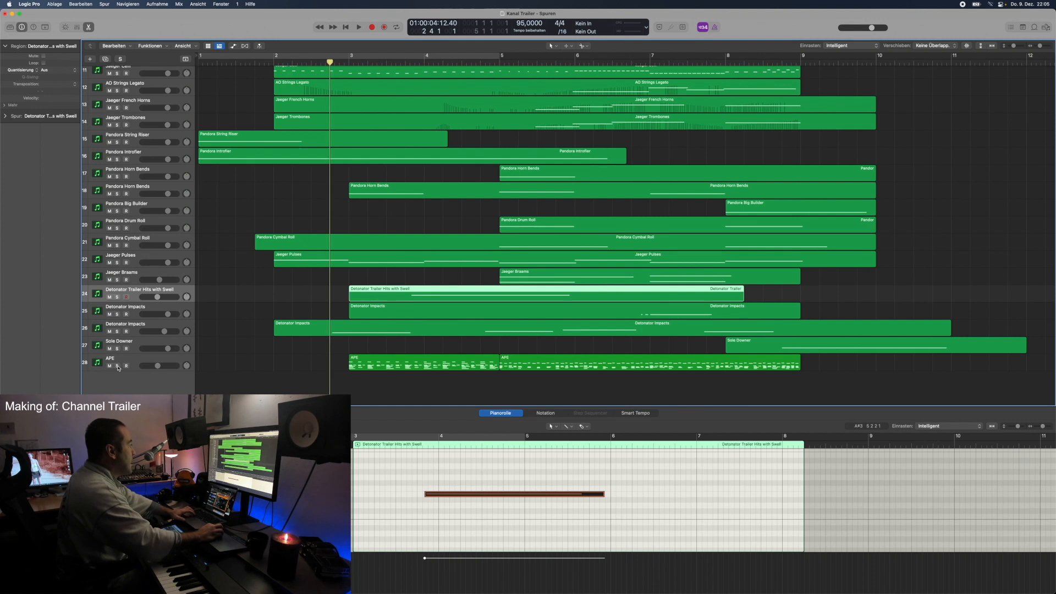
left_click(118, 366)
key("space")
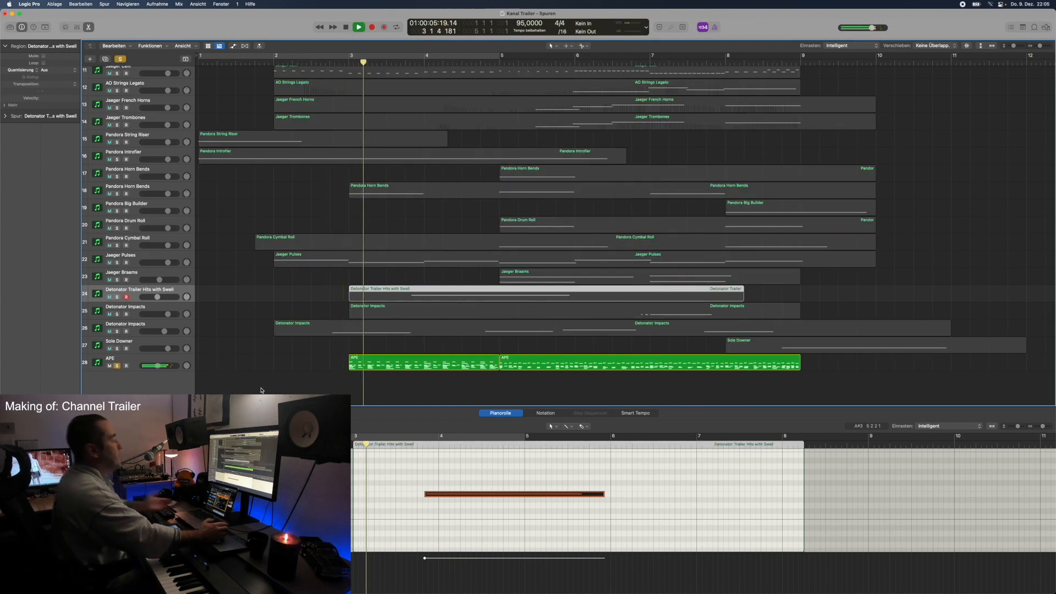
Show the APE regions' notes, examine the track's Kontakt instrument, stop playback, and close the instrument window
left_click(133, 362)
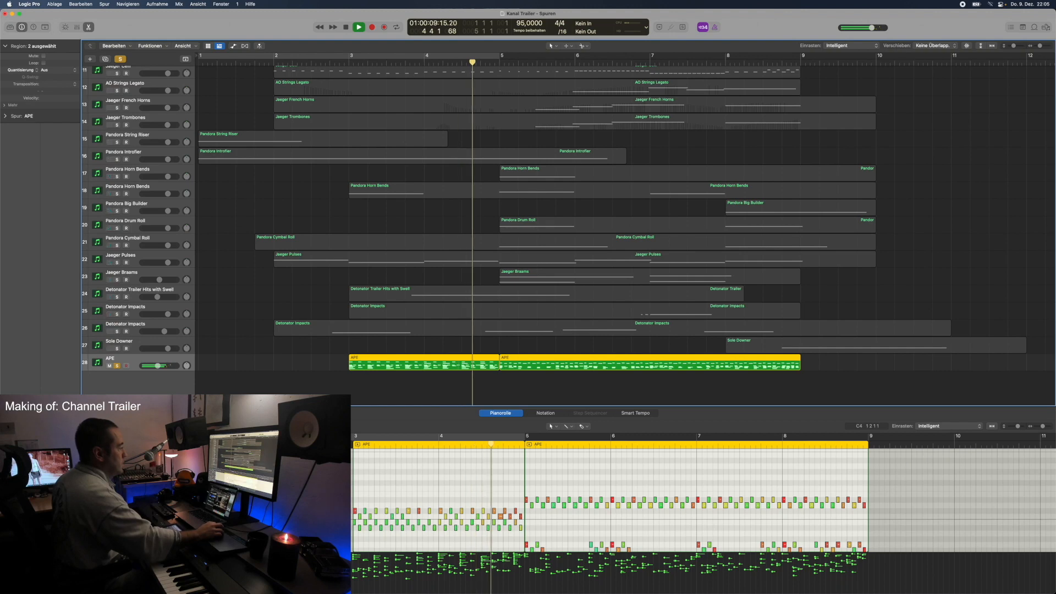
left_click(21, 435)
left_click_drag(278, 191, 264, 145)
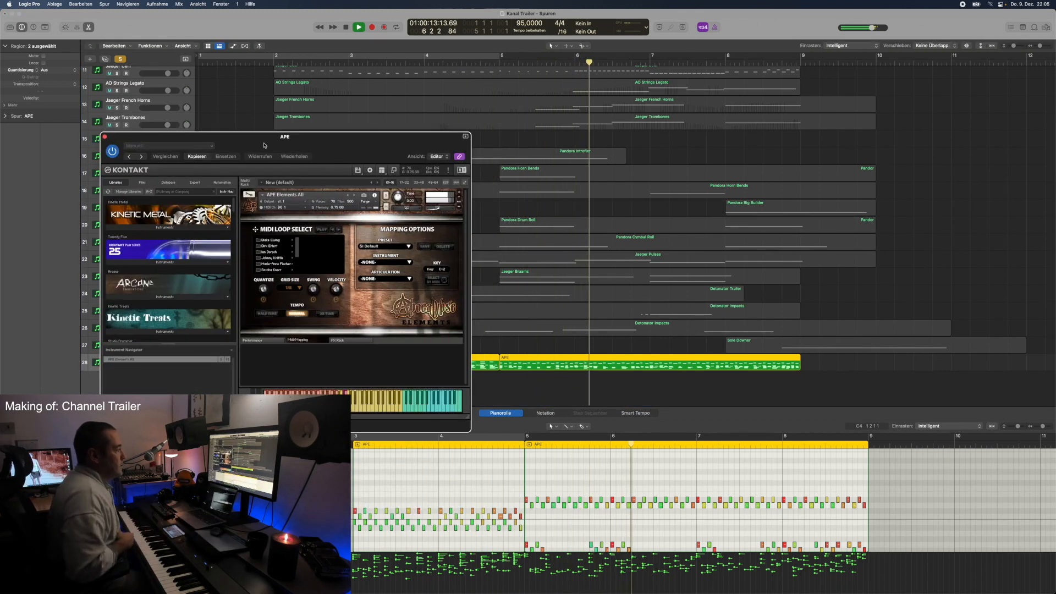
key("space")
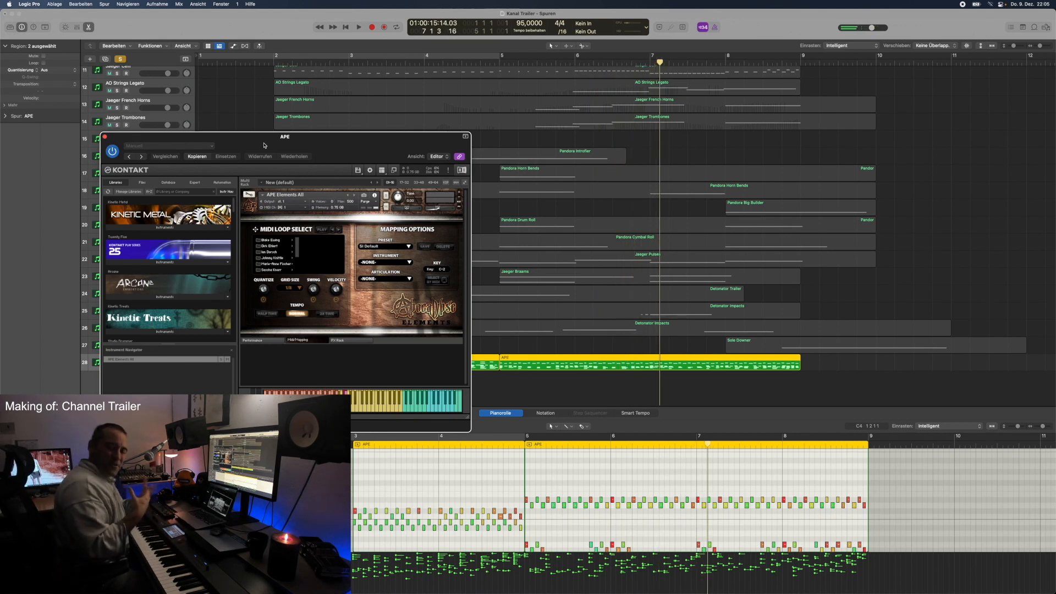
left_click_drag(238, 142, 337, 226)
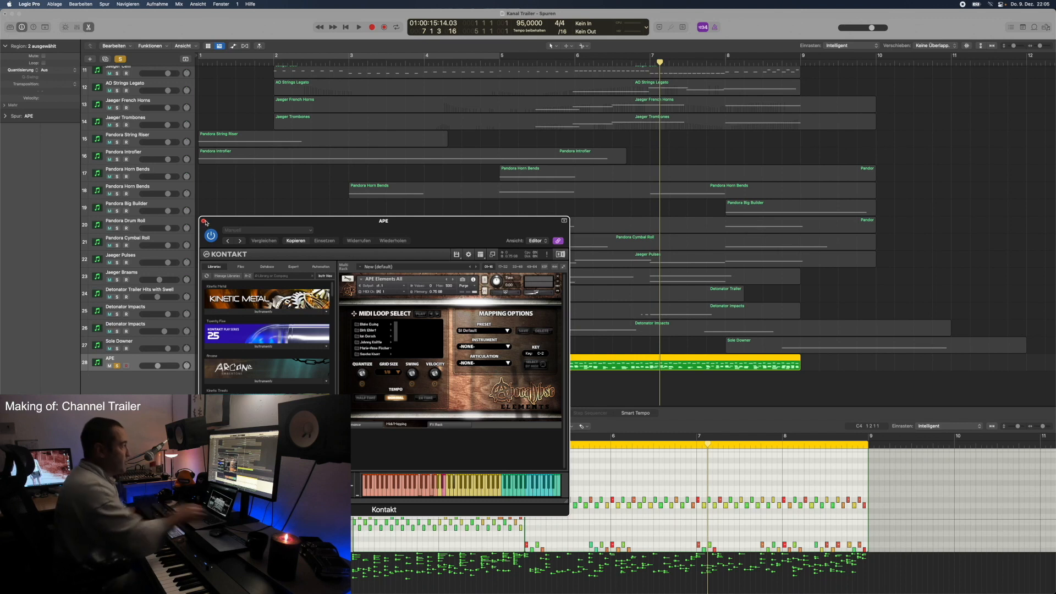
left_click(204, 221)
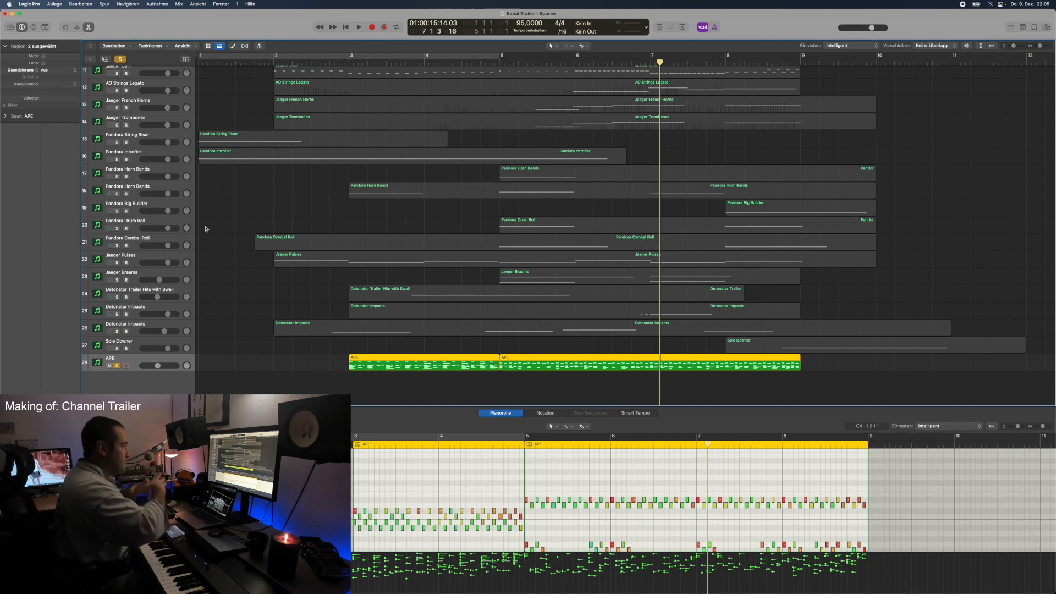
scroll(205, 229, "up", 6)
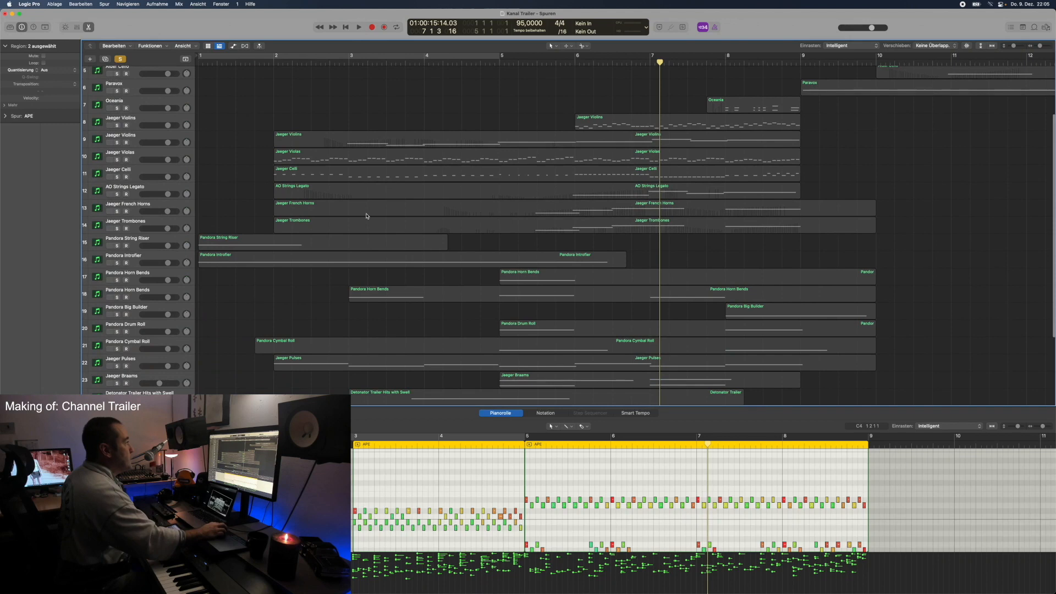
Open the trailer video in a large window, scrub it back and forth around bar 9, and close the window
scroll(366, 217, "down", 3)
scroll(366, 217, "up", 8)
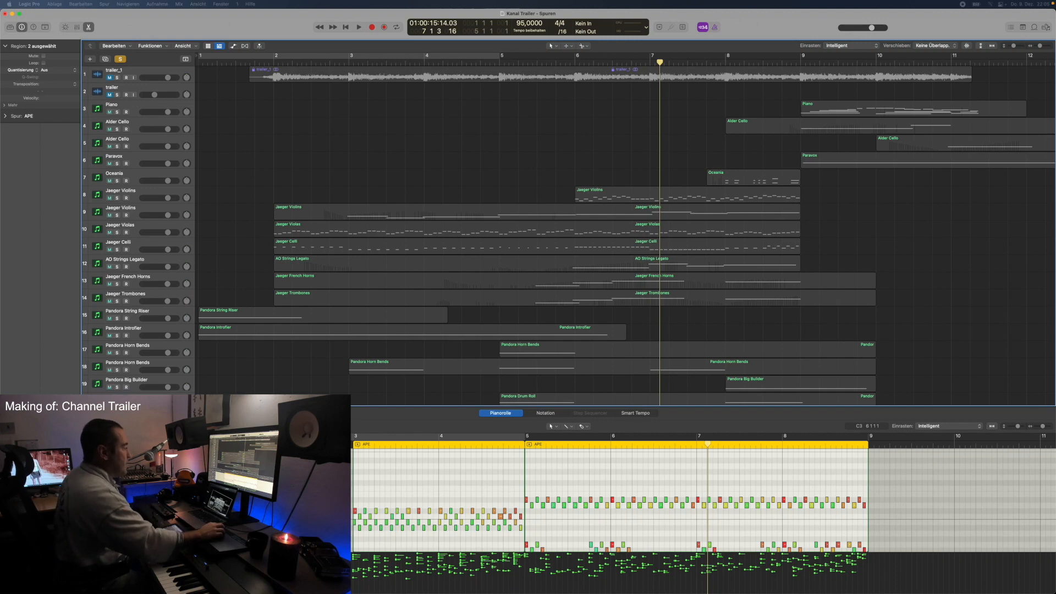
left_click_drag(355, 125, 312, 149)
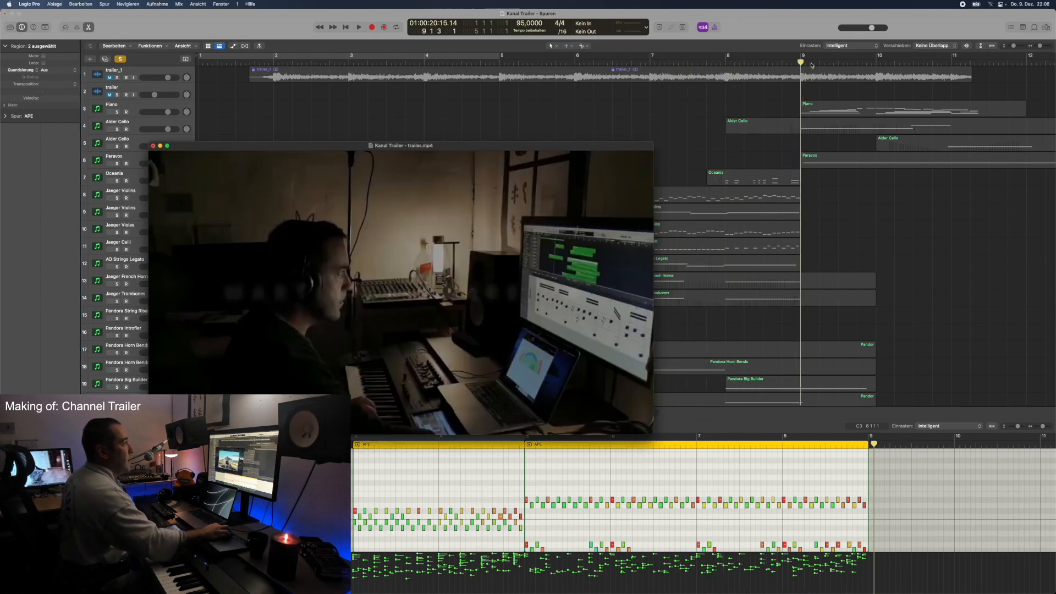
left_click(753, 62)
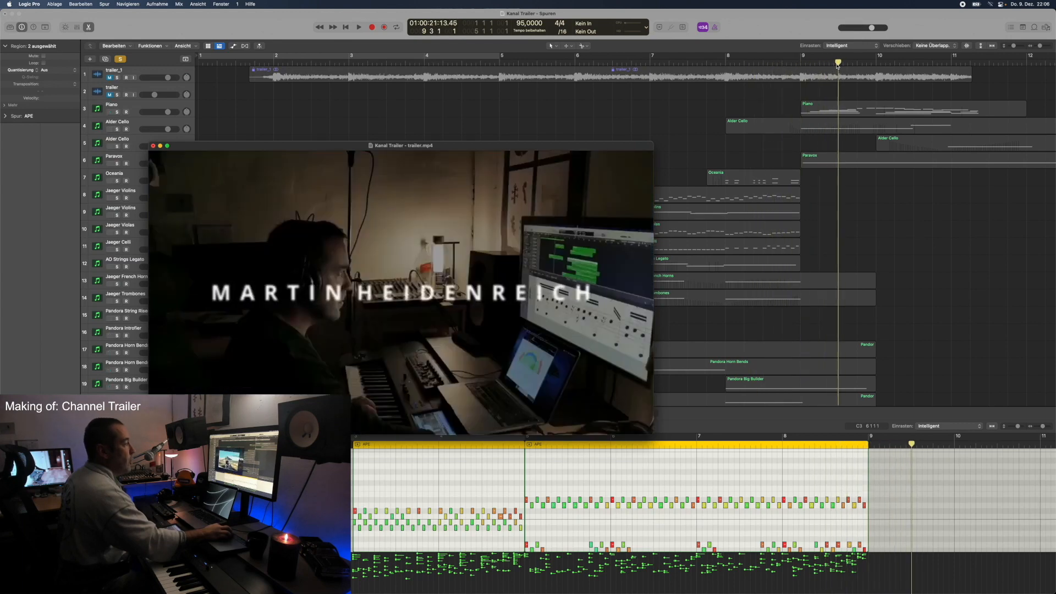
left_click_drag(803, 65, 782, 66)
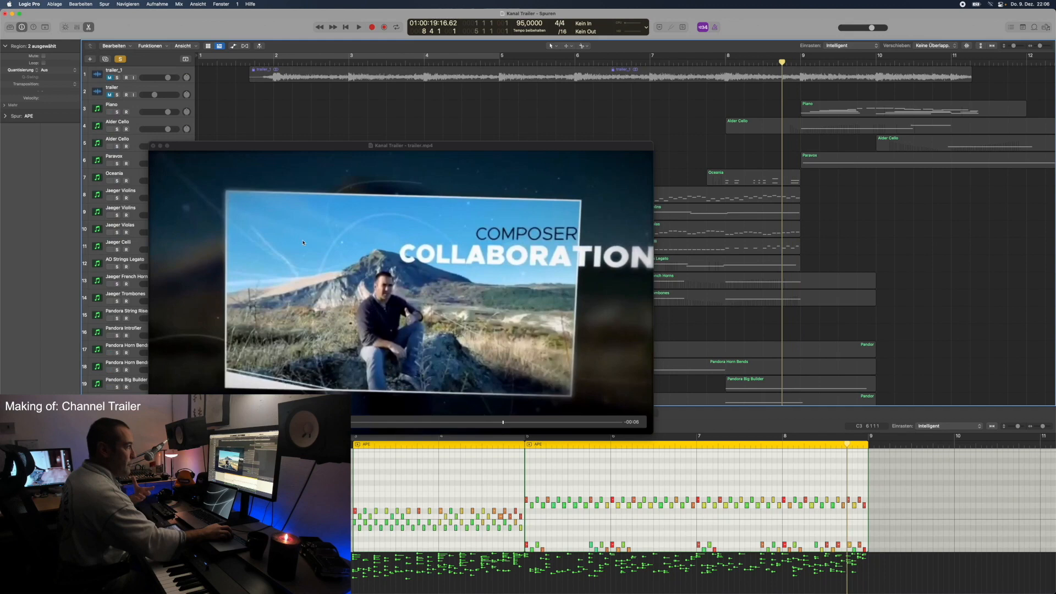
left_click(153, 146)
Clear the solo on the APE track and select the Sole Downer track to show its notes
scroll(138, 275, "down", 6)
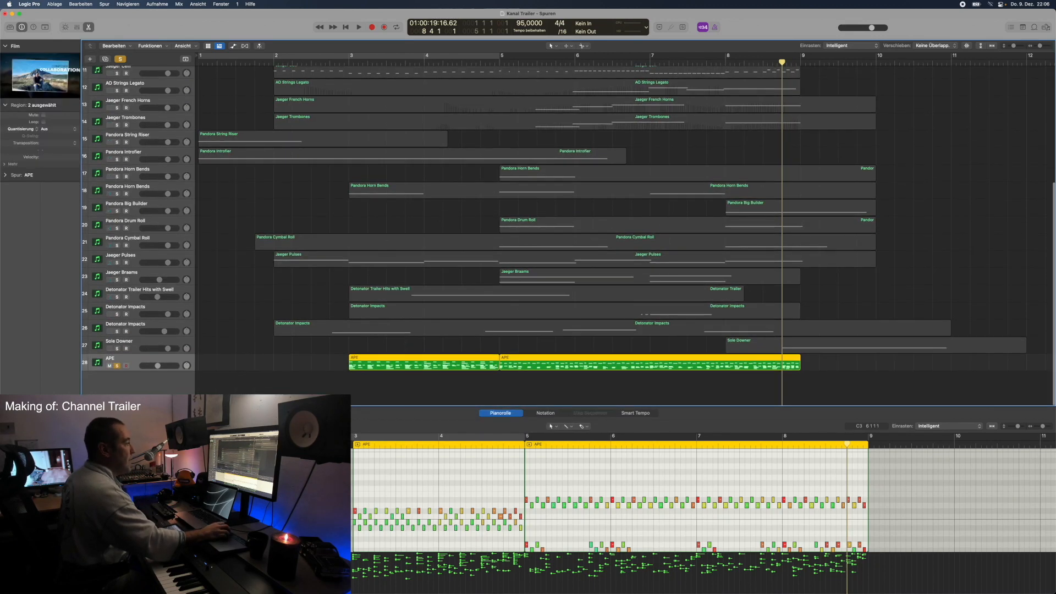
left_click(118, 366)
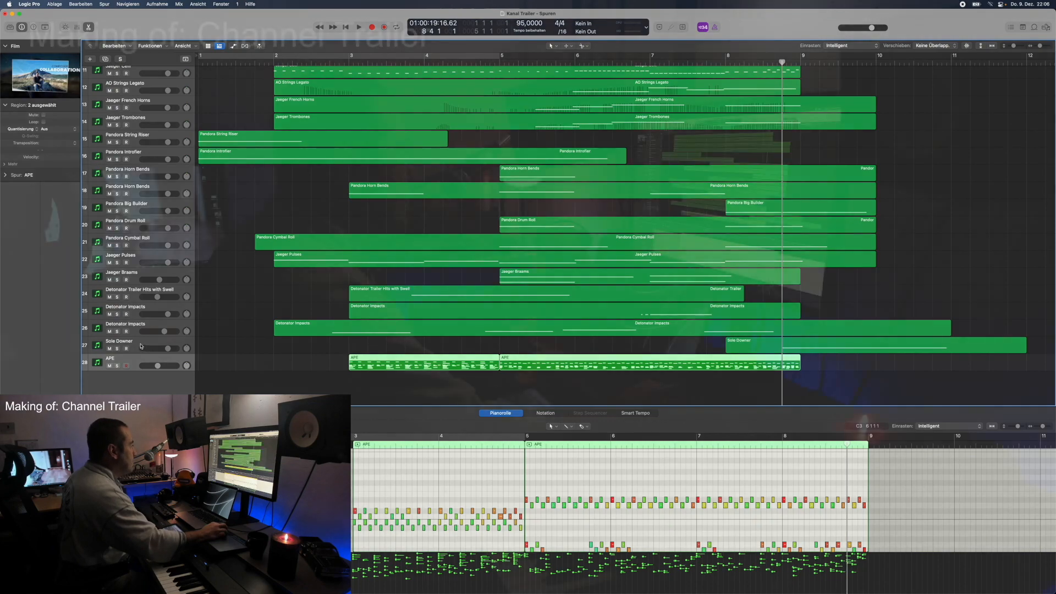
left_click(137, 348)
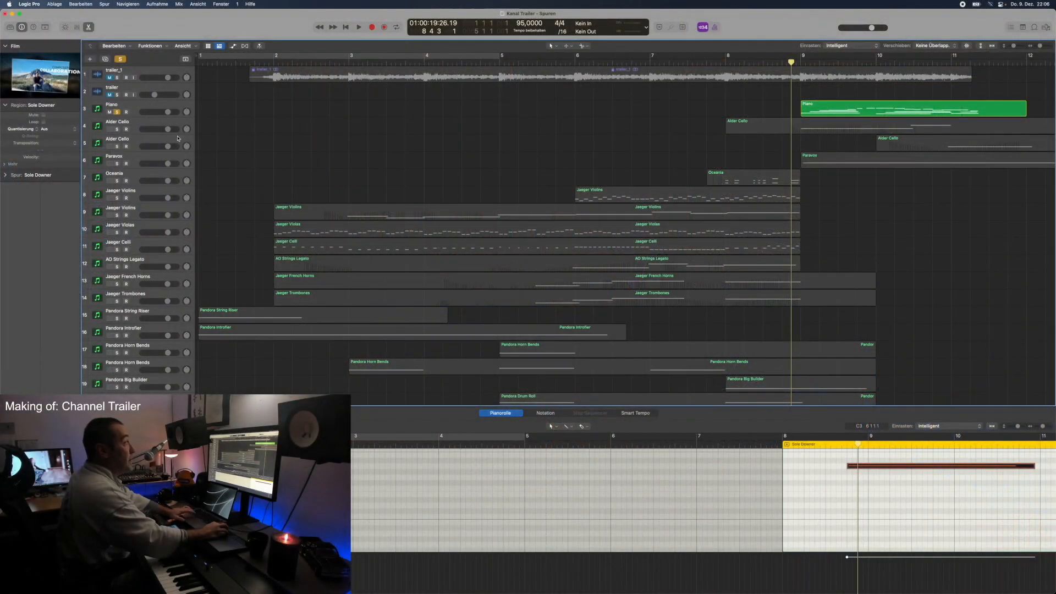
Select the Piano track, examine its Spitfire LABS Soft Piano instrument, and close the instrument window
left_click(138, 109)
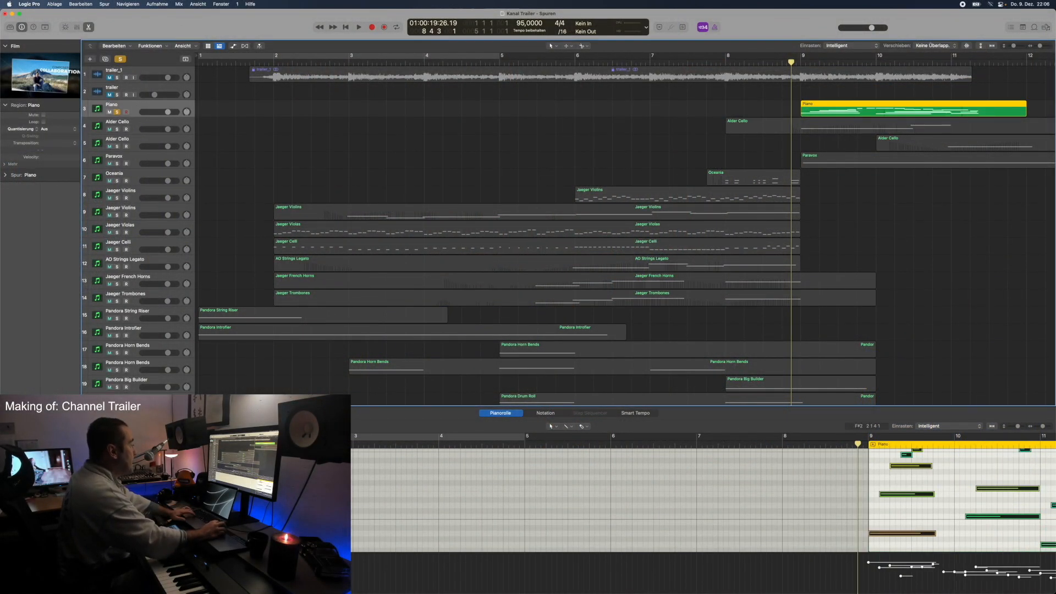
key("v")
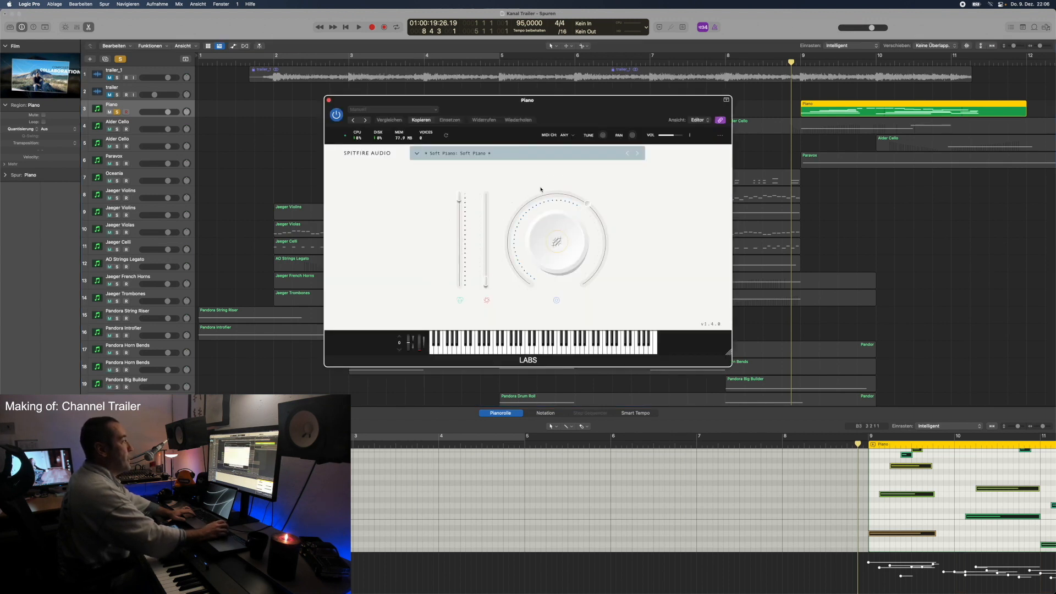
left_click(329, 100)
Play the soloed Piano track from shortly before bar 9 and stop playback near the end of its region
key("space")
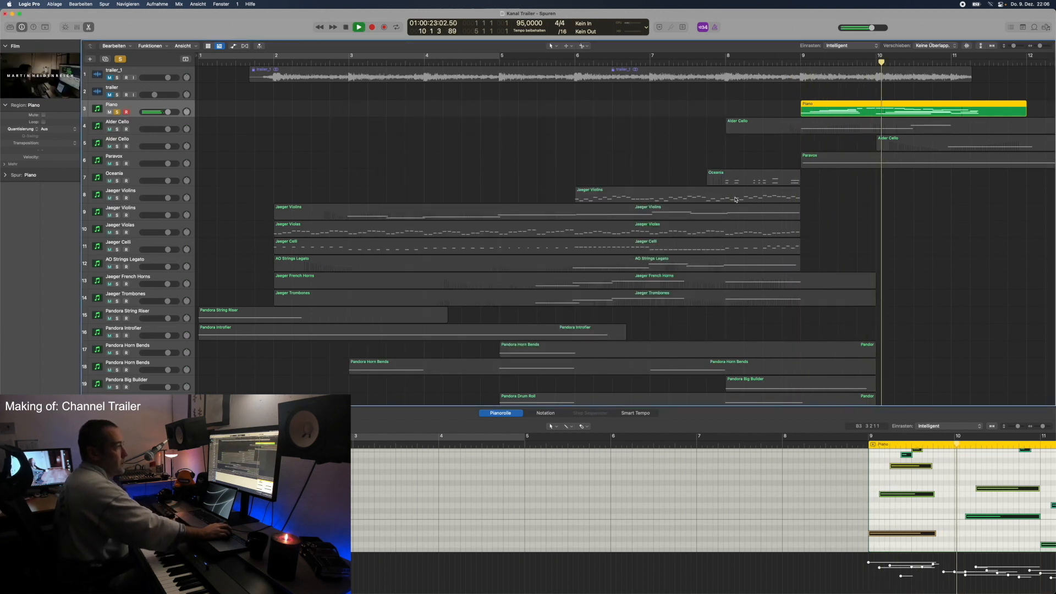
scroll(927, 262, "right", 4)
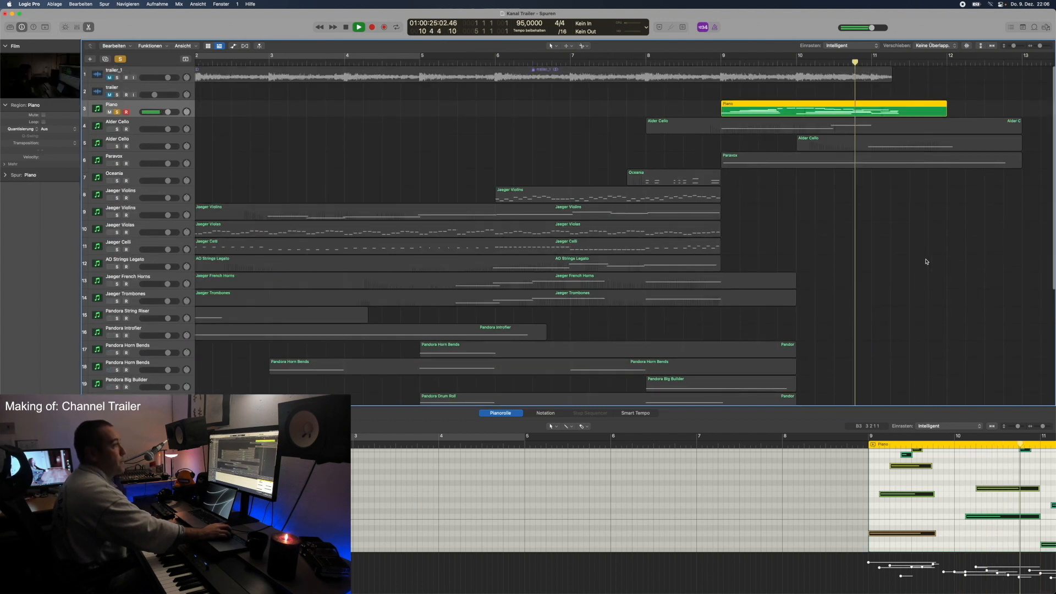
key("space")
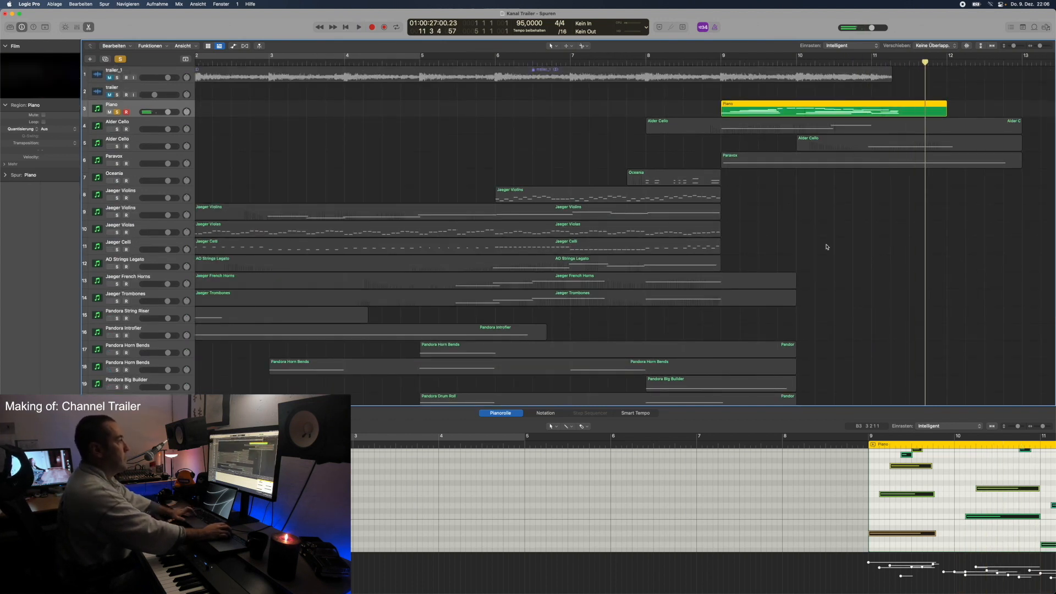
Select and solo the Paravox track, and clear the solo on the Piano track
left_click(126, 168)
left_click(117, 164)
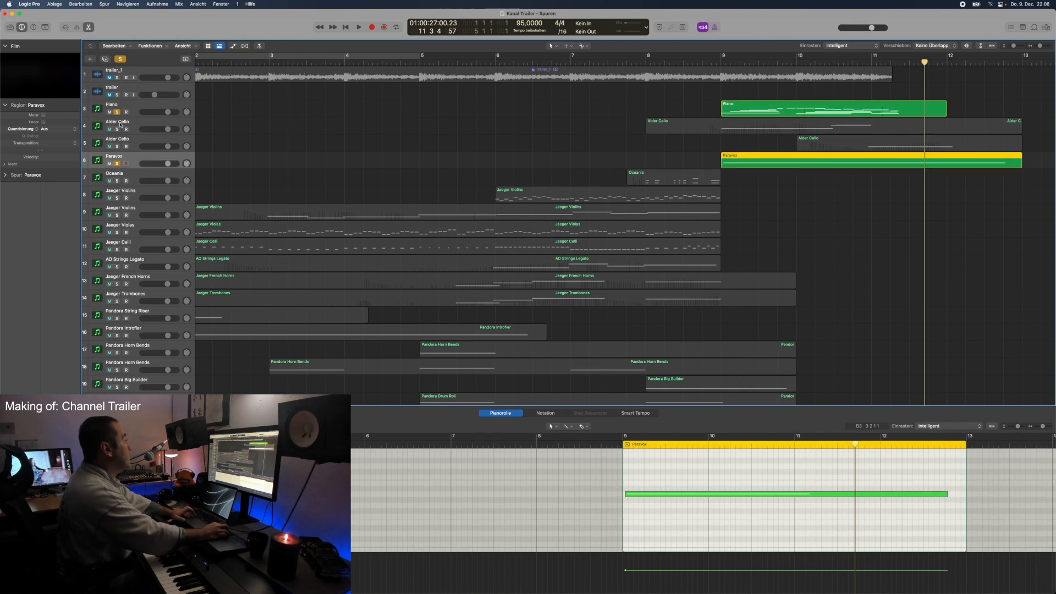
left_click(118, 113)
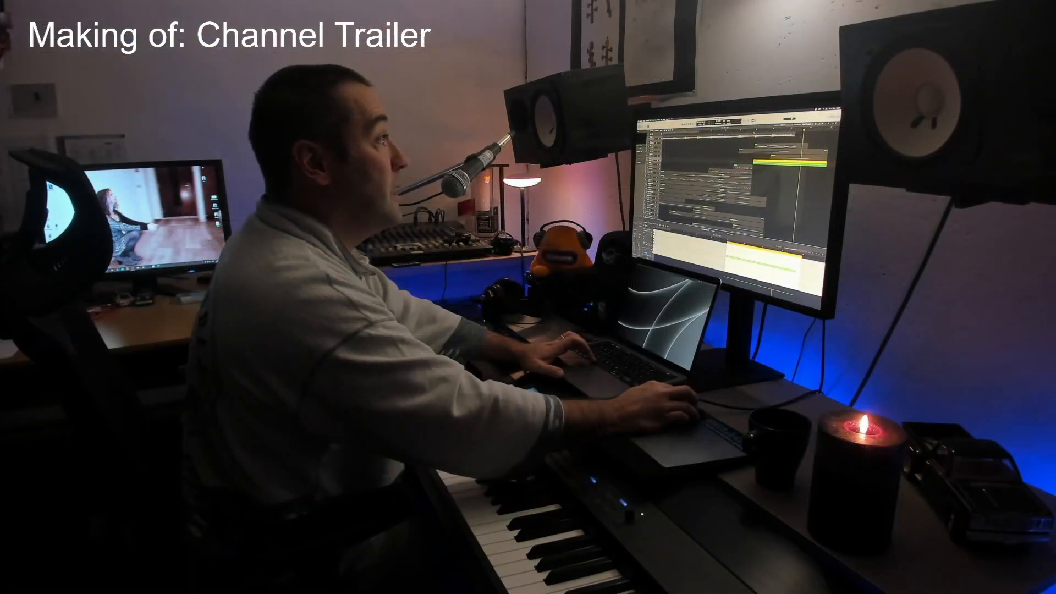